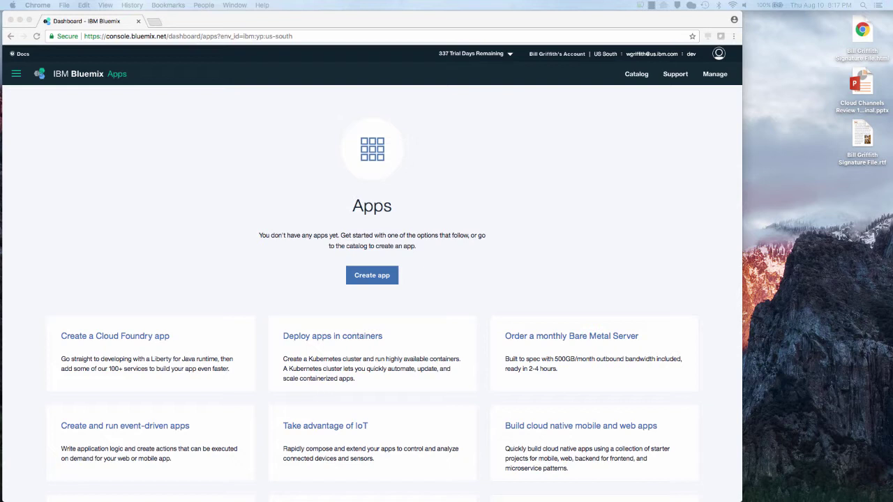
Step: Open the Services category of the Bluemix catalog to create a new service
left_click(89, 231)
left_click(16, 73)
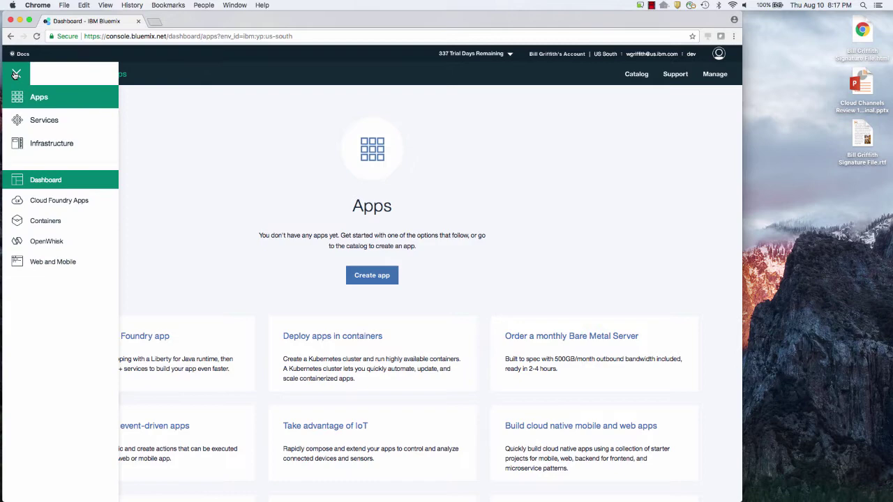
left_click(213, 205)
scroll(215, 206, "down", 5)
left_click(666, 323)
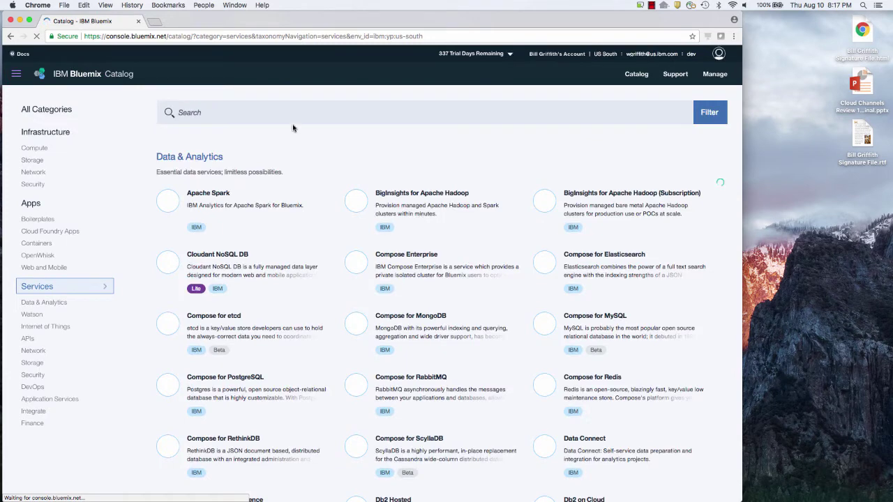
Step: Search the catalog for "conver" and open the Watson Conversation service
left_click(260, 116)
type("conve")
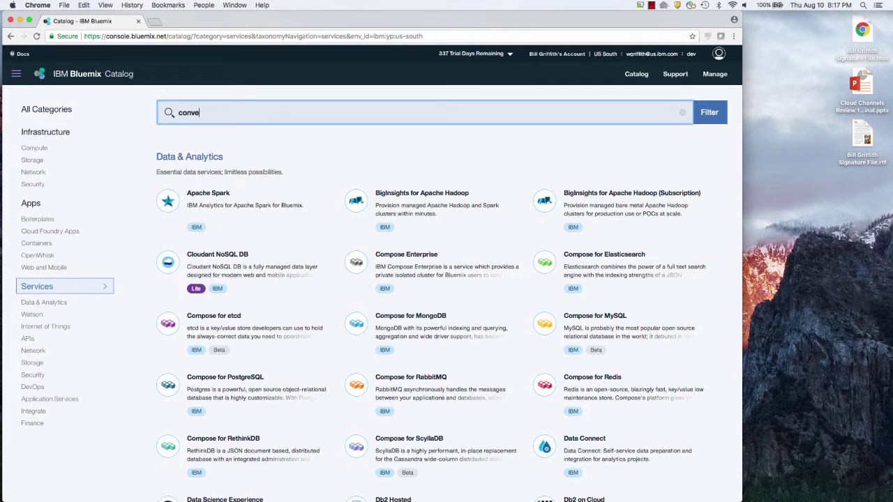
type("r")
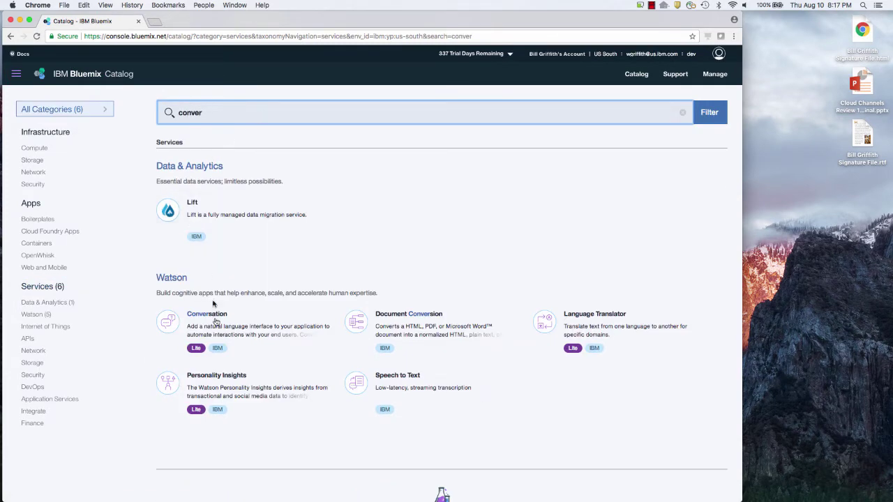
left_click(214, 329)
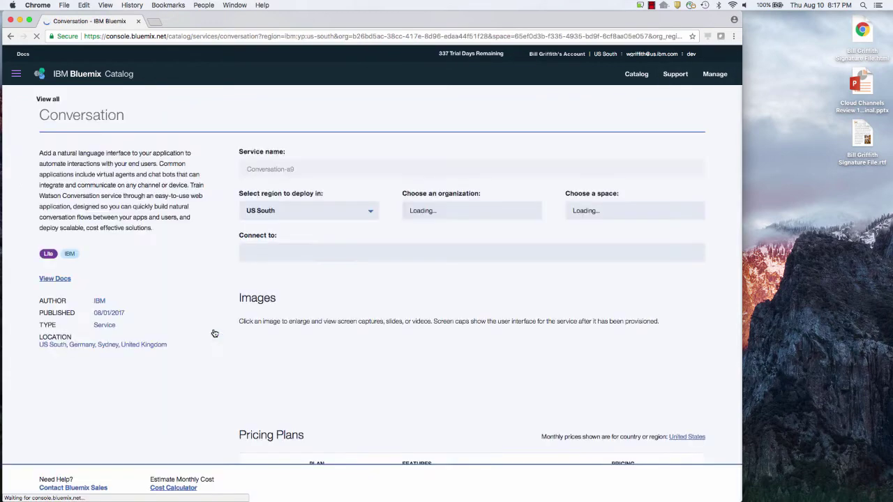
Step: Name the service Conversation-bpm and create it on the Lite plan
left_click(300, 170)
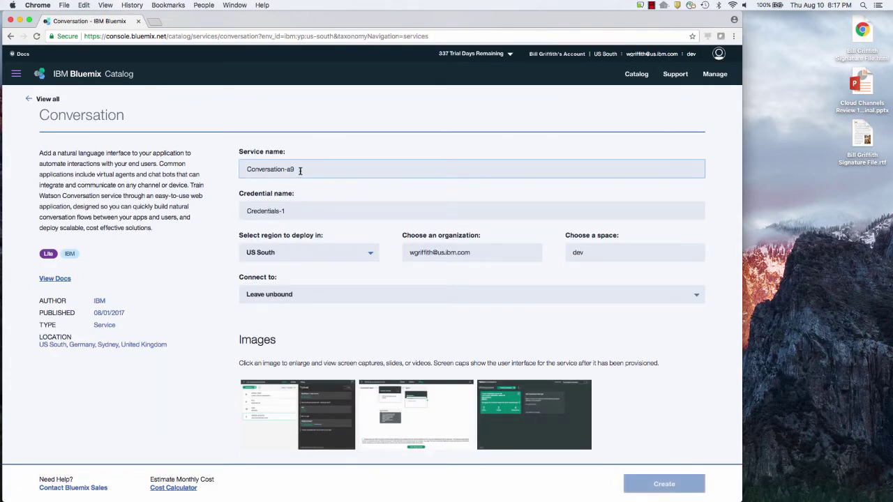
key("BackSpace")
type("bpm")
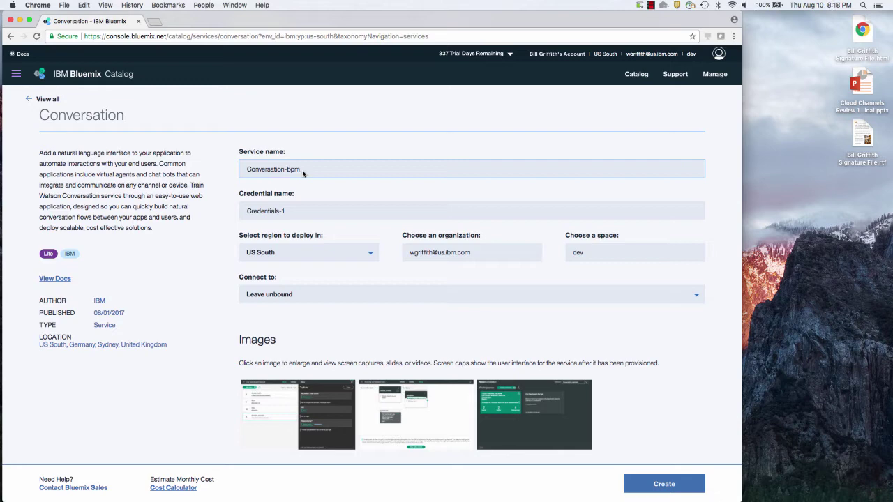
scroll(391, 293, "down", 5)
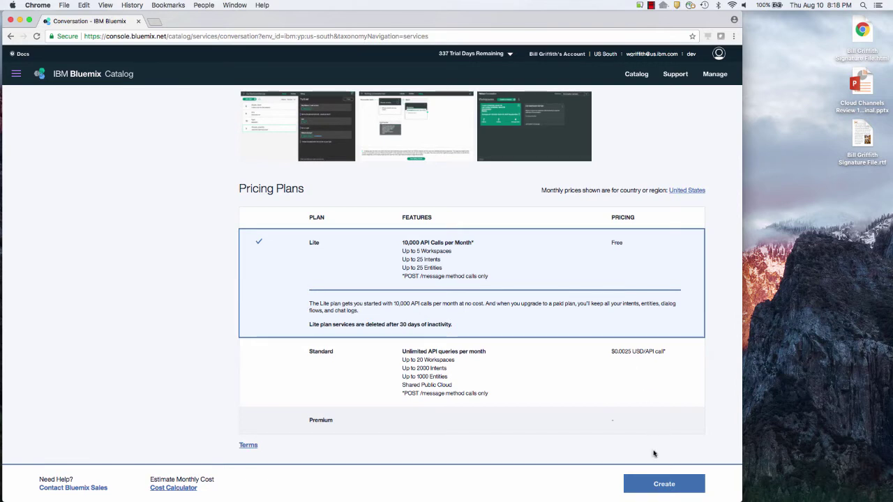
left_click(671, 483)
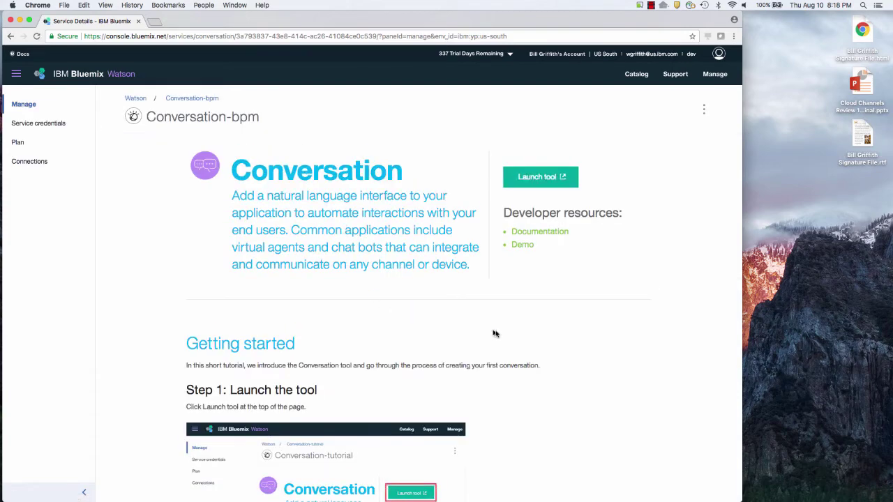
Step: Skim the getting-started tutorial of the Conversation-bpm service and launch its Conversation tool
scroll(519, 335, "down", 5)
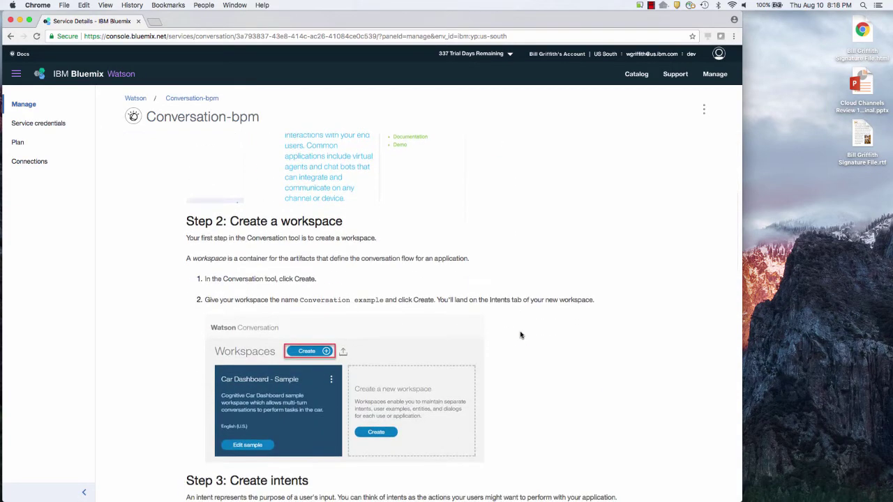
scroll(519, 335, "down", 8)
scroll(520, 334, "up", 3)
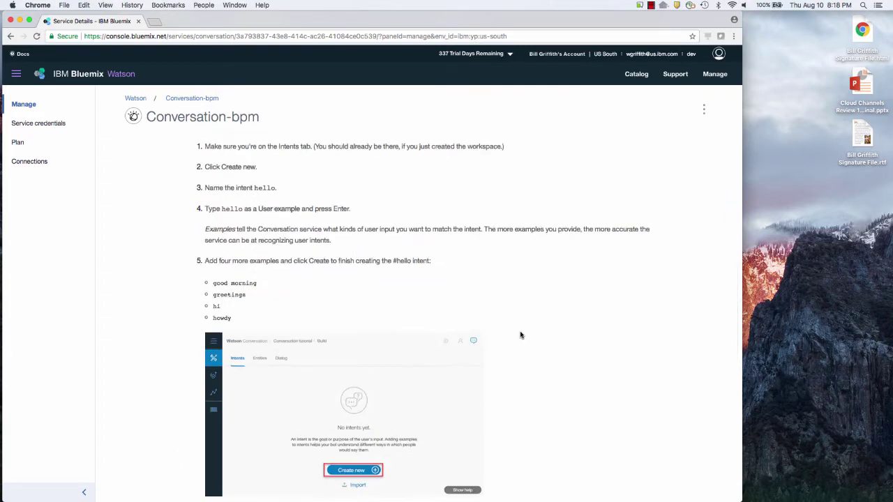
scroll(520, 334, "up", 15)
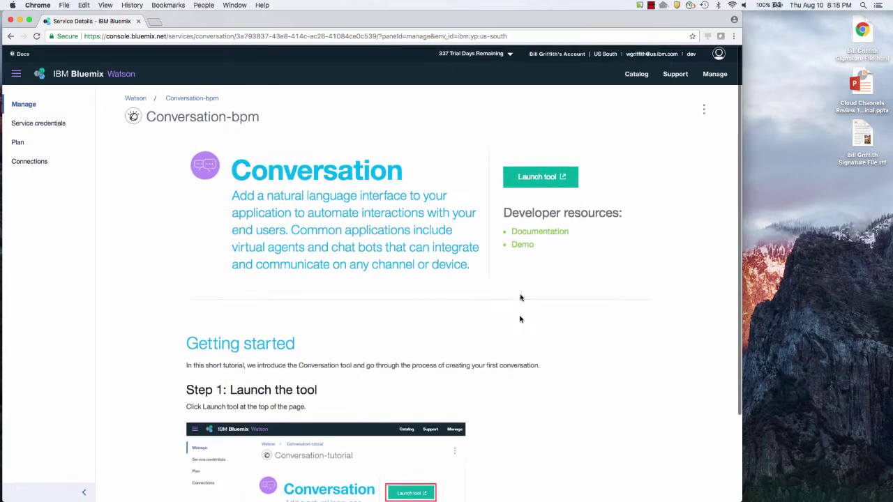
left_click(545, 185)
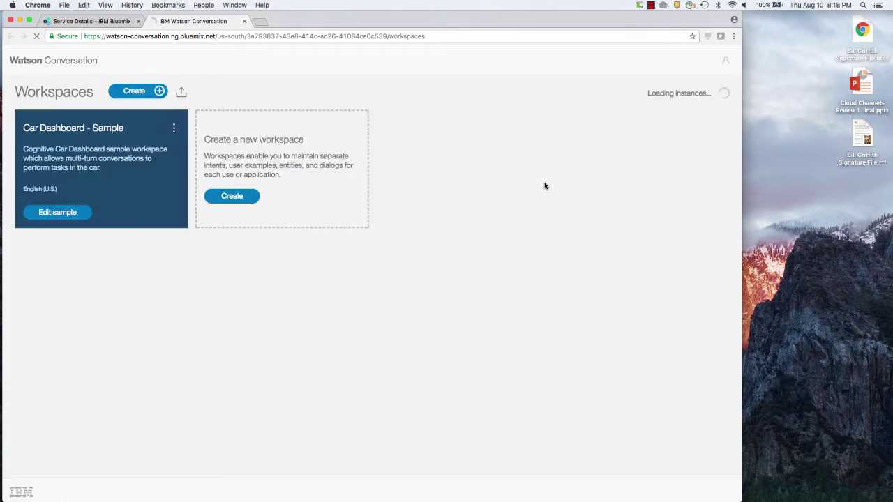
Step: Create a workspace named BPMoC FAQ with English (U.S.) as its language
left_click(237, 196)
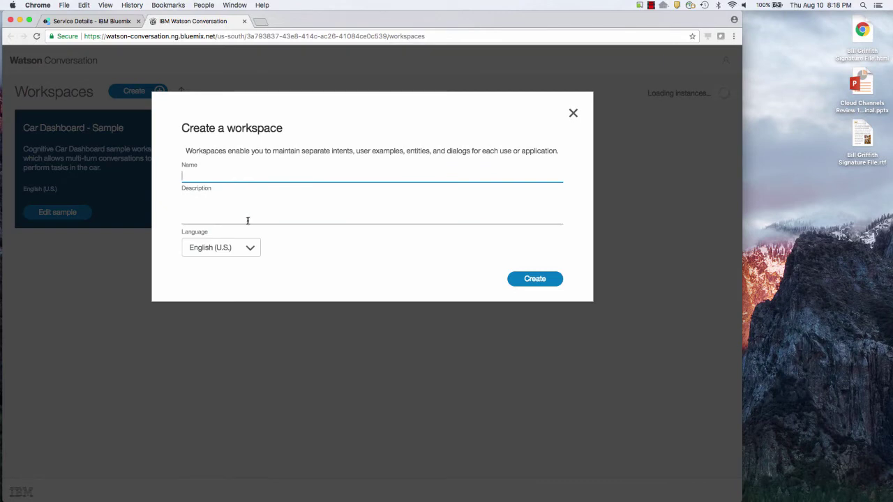
left_click(266, 175)
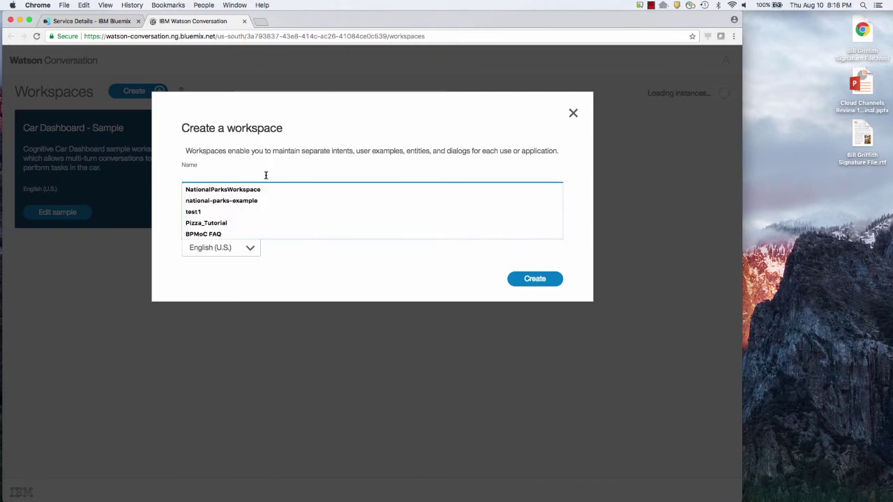
type("BPM")
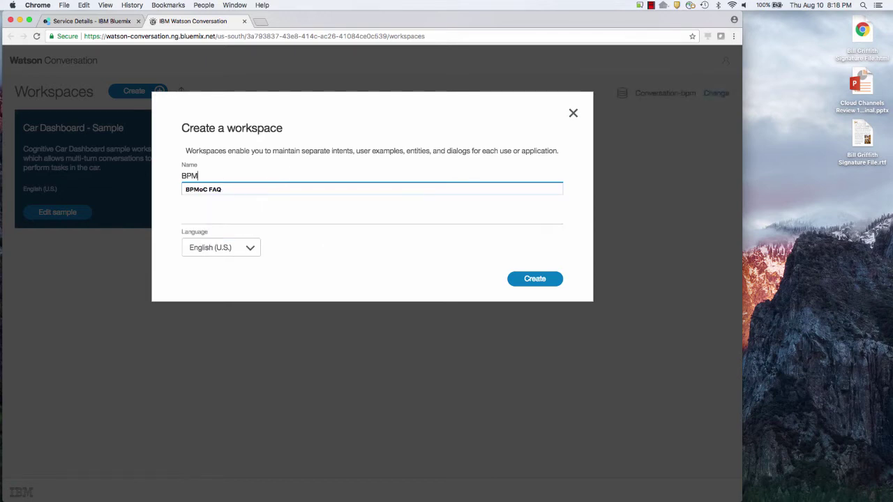
type("oC FAQ")
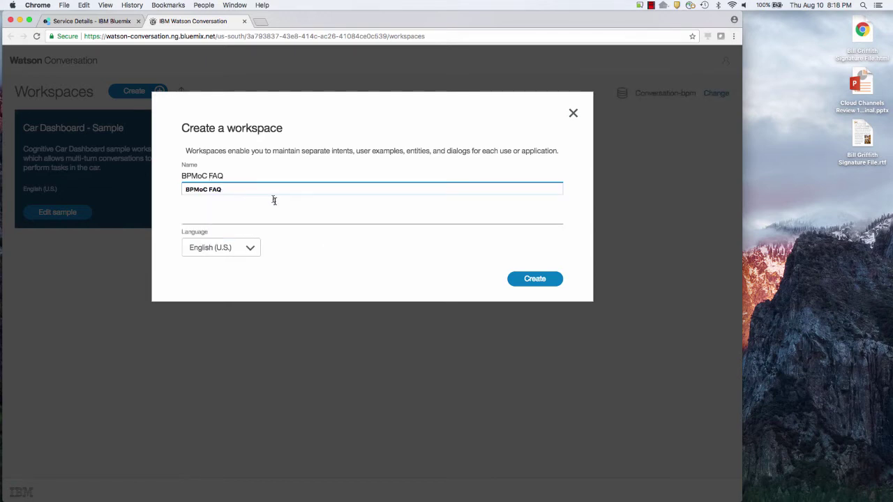
left_click(273, 202)
left_click(252, 248)
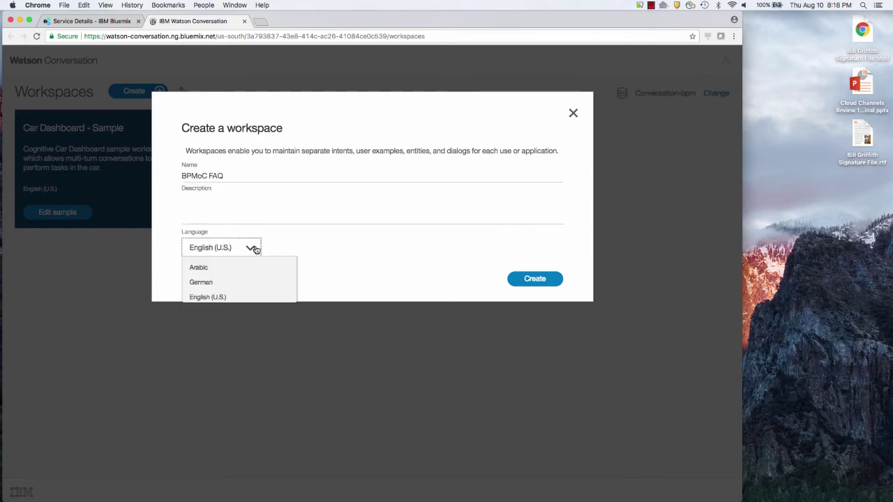
left_click(255, 248)
left_click(541, 279)
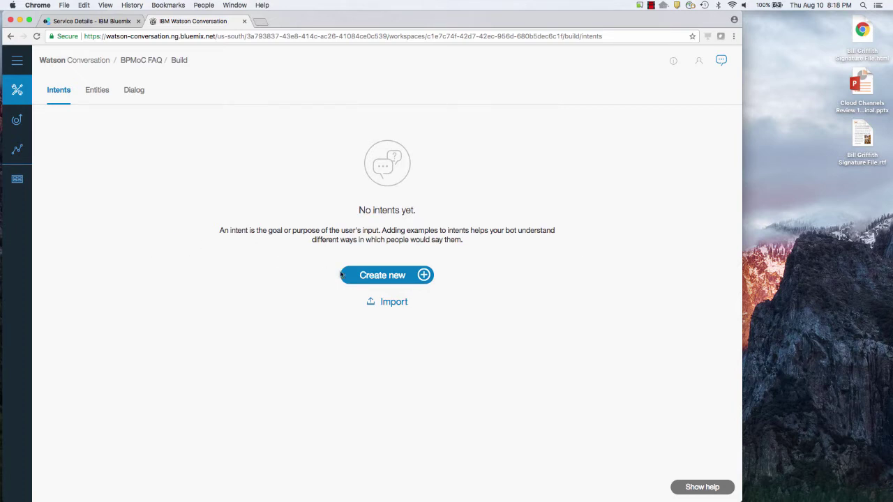
Step: Create a new intent named BPMoC_Capabilities in the BPMoC FAQ workspace
left_click(382, 276)
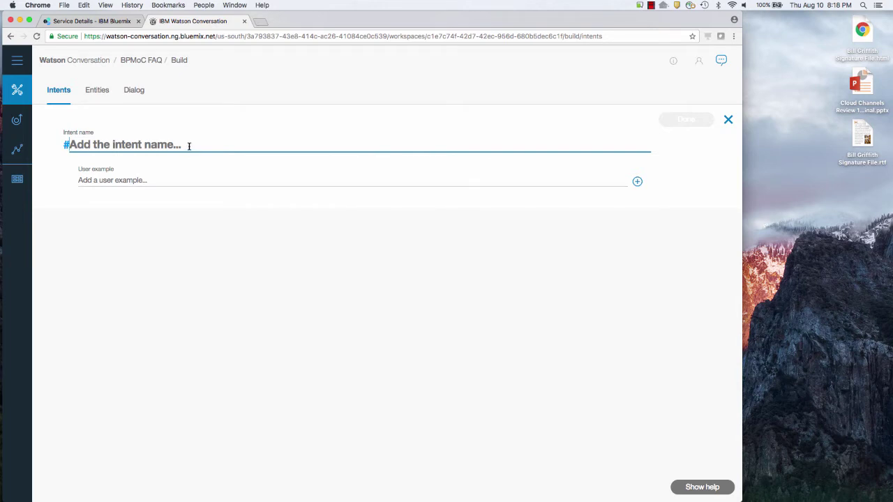
type("BPMoC")
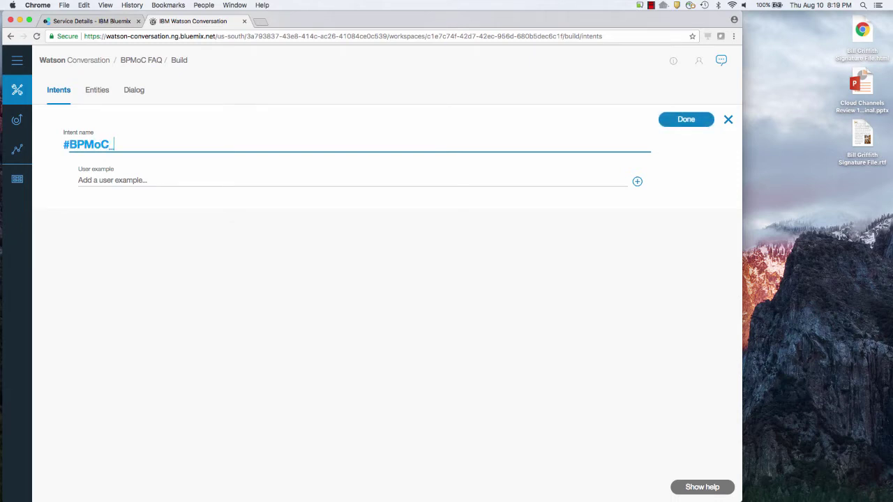
type("_Capabilities")
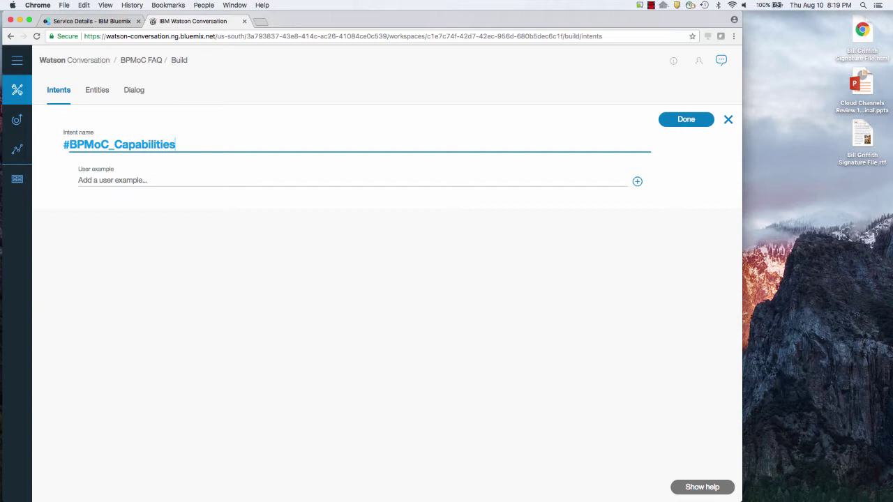
key("Return")
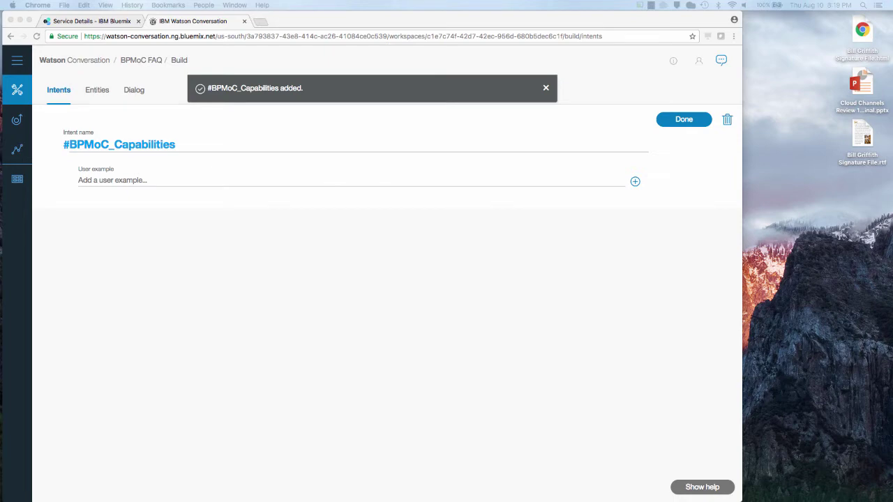
Step: Add "Does IBM Business Process Manager on Cloud have the same capabilities as the on-premises version?" as the intent's user example and finish the intent
left_click_drag(892, 67, 666, 56)
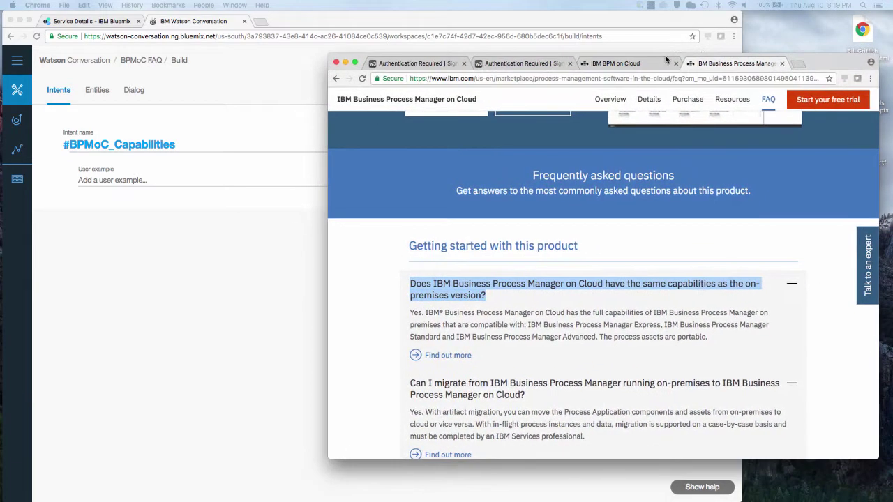
left_click_drag(328, 282, 429, 268)
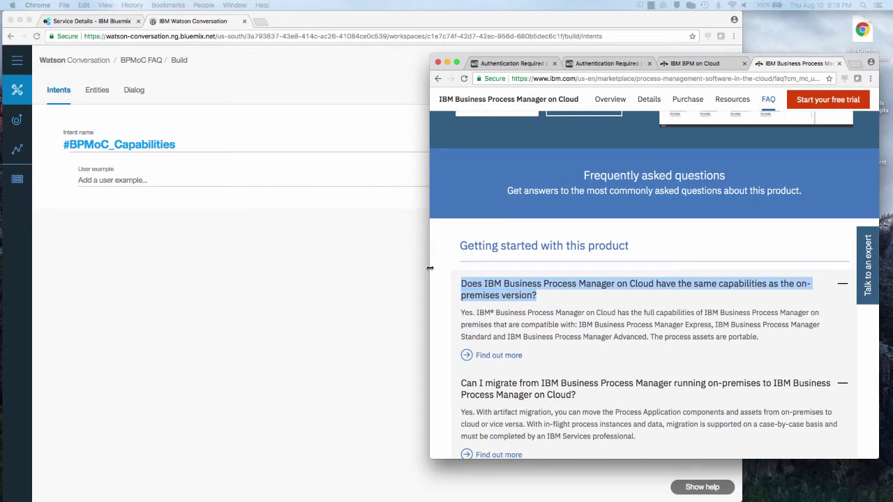
left_click(132, 181)
type("Does IBM Business Process Manager on Cloud have the same capabilities as the on-premises version?")
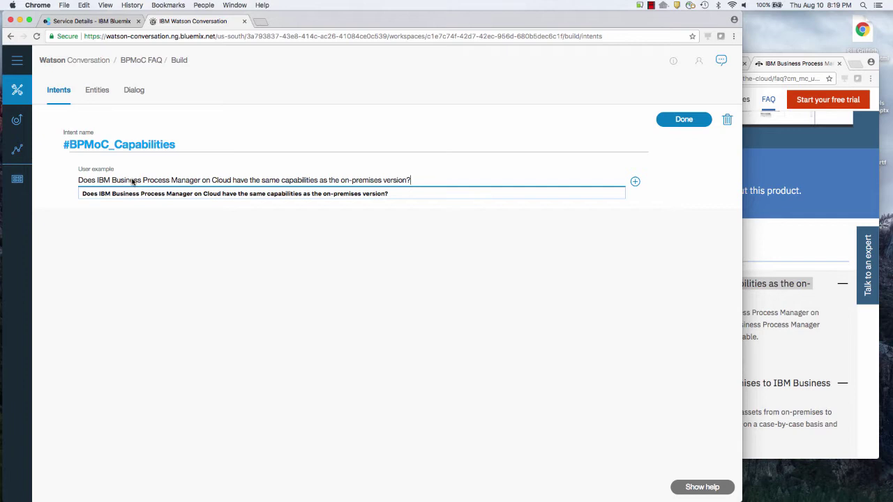
key("Return")
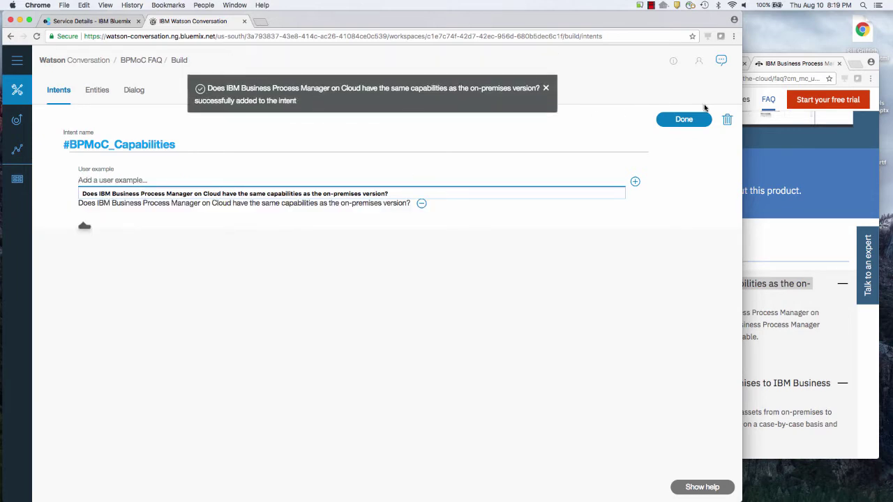
left_click(698, 119)
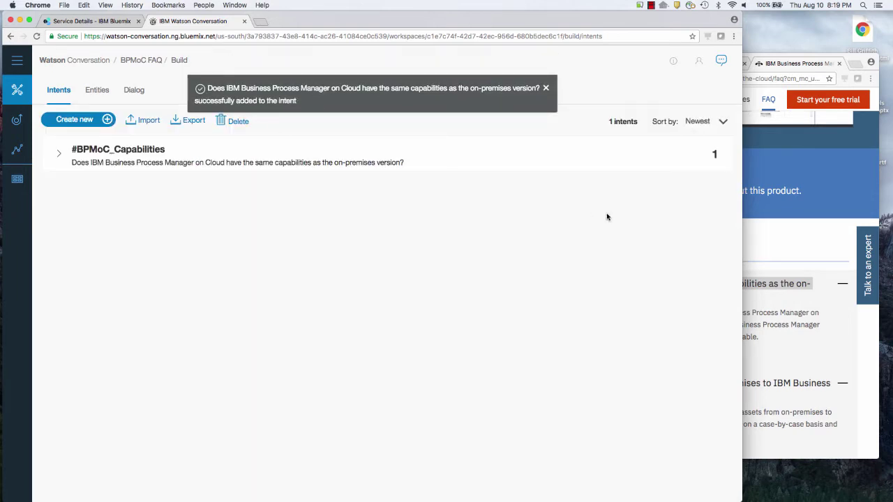
Step: Copy the question "Can I migrate from IBM Business Process Manager running on-premises to IBM Business Process Manager on Cloud?" from the FAQ page
left_click(826, 250)
scroll(562, 350, "down", 2)
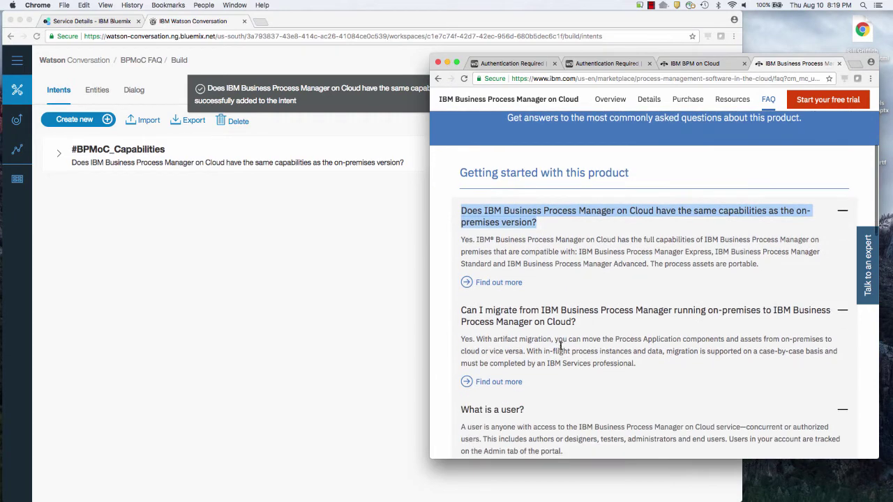
left_click_drag(577, 325, 458, 313)
key("super+c")
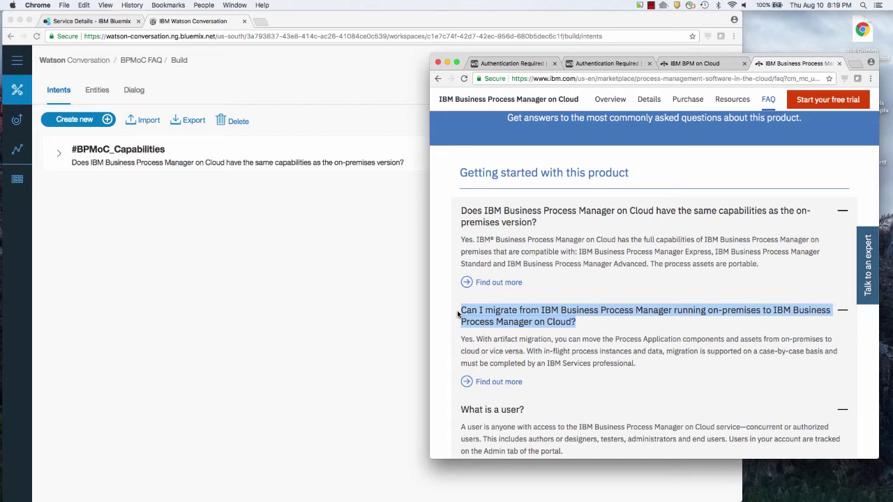
Step: Create an intent named BPMoC_Migration and add the copied migration question as its user example
left_click(101, 119)
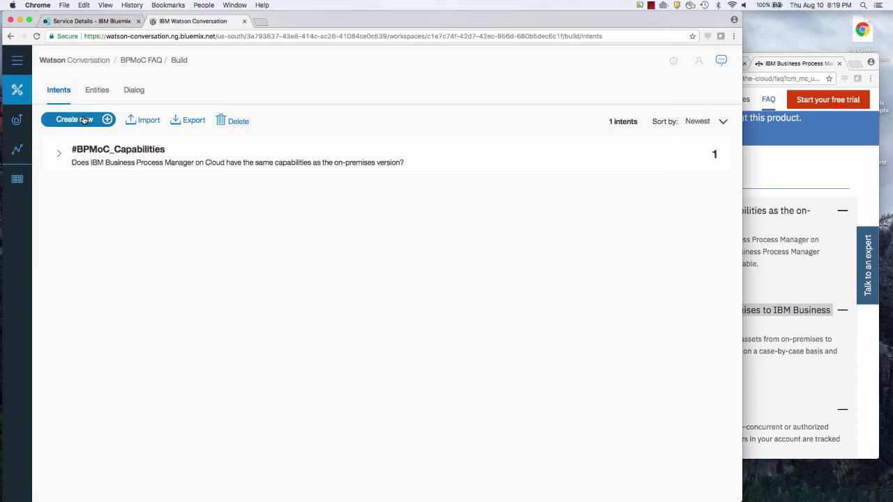
left_click(84, 120)
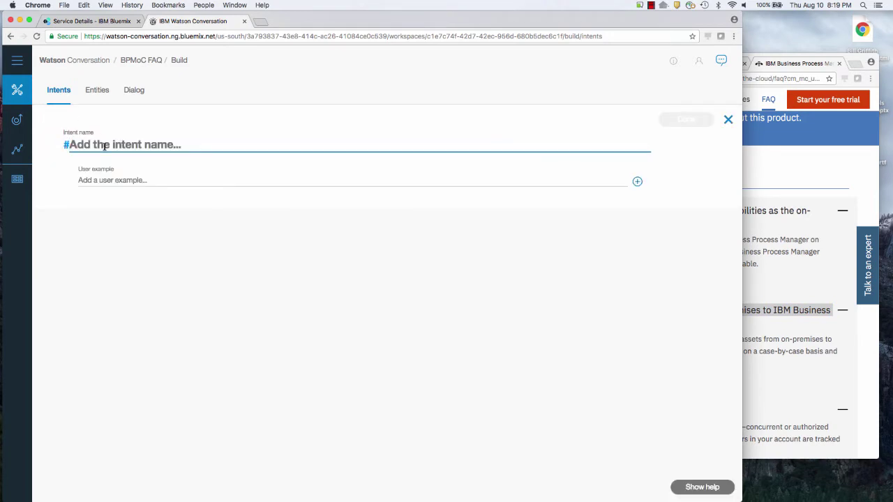
type("BPMoC_M")
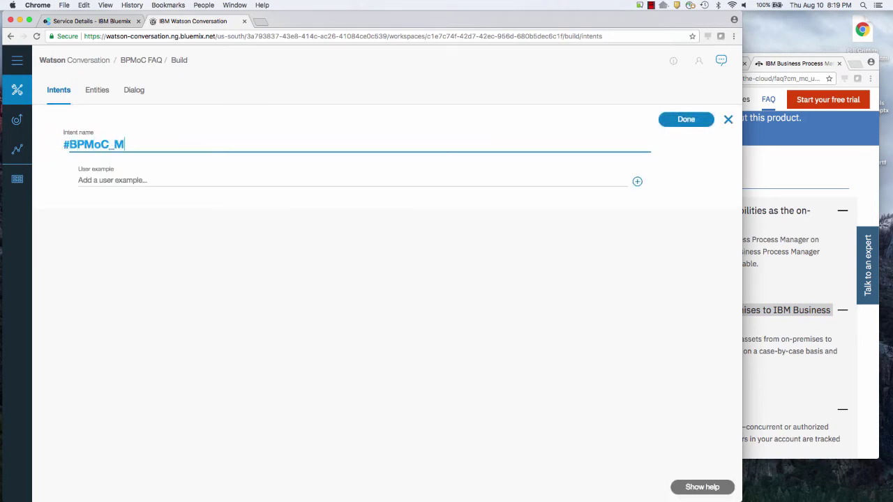
type("igration")
left_click(123, 179)
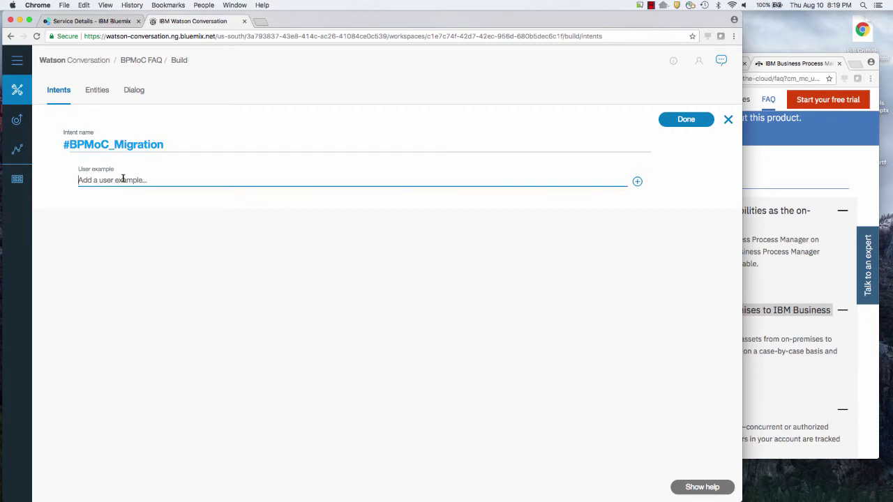
key("super+v")
key("Return")
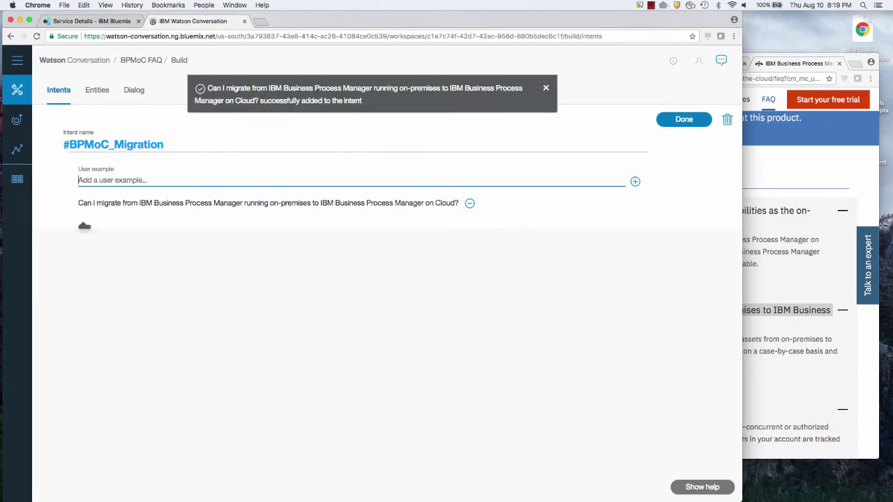
Step: Finish the BPMoC_Migration intent and copy the question "What is a user?" from the IBM FAQ page
left_click(685, 119)
left_click(839, 263)
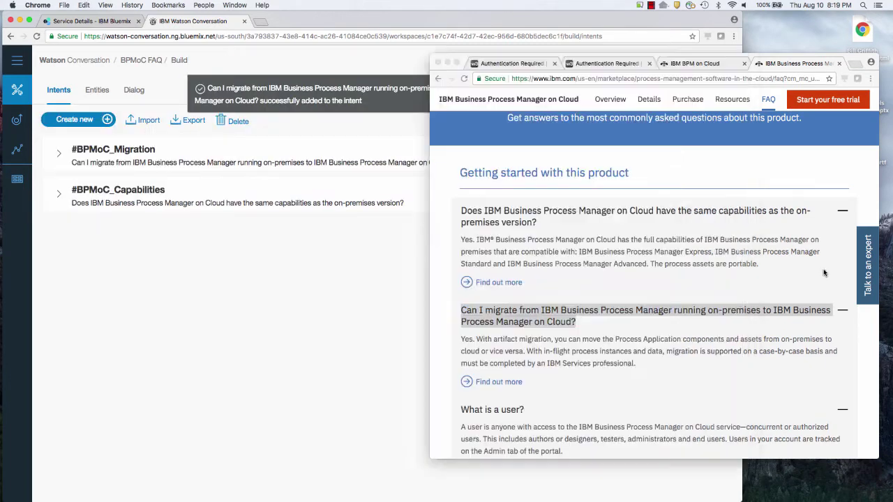
scroll(514, 312, "down", 5)
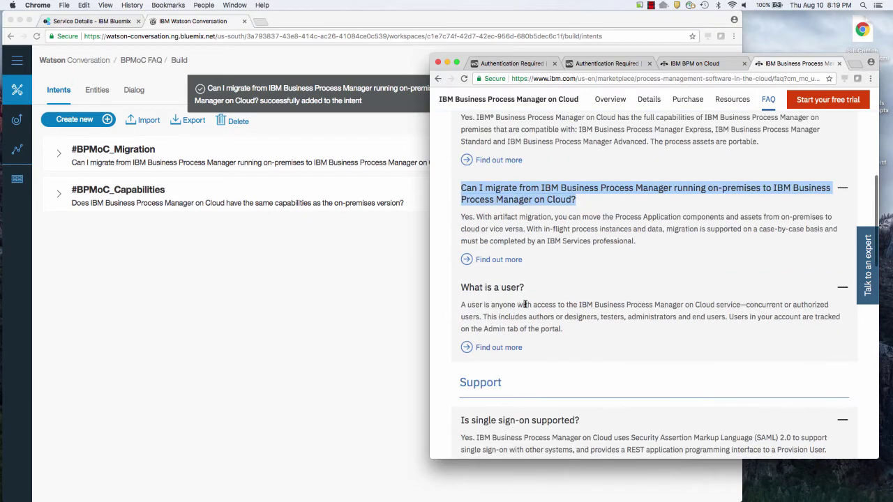
left_click_drag(525, 289, 447, 290)
key("super+c")
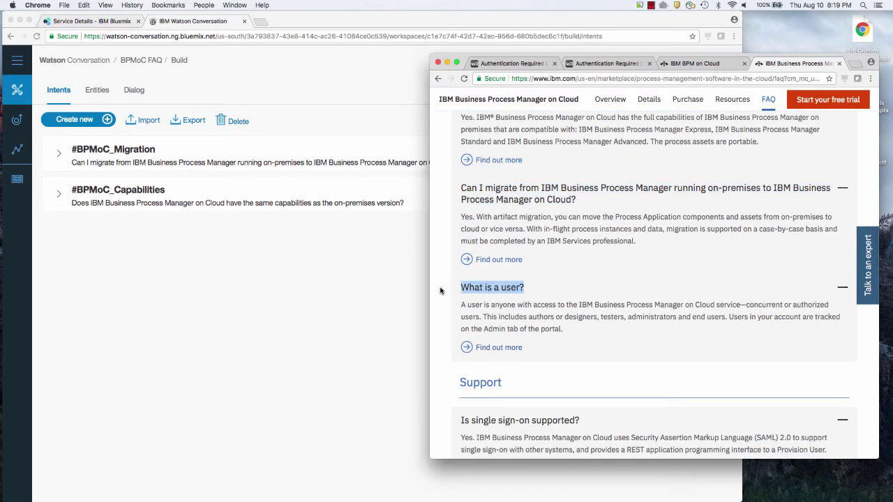
Step: Create an intent named What_is_User and add the copied question "What is a user?" as its user example
left_click(98, 122)
left_click(98, 121)
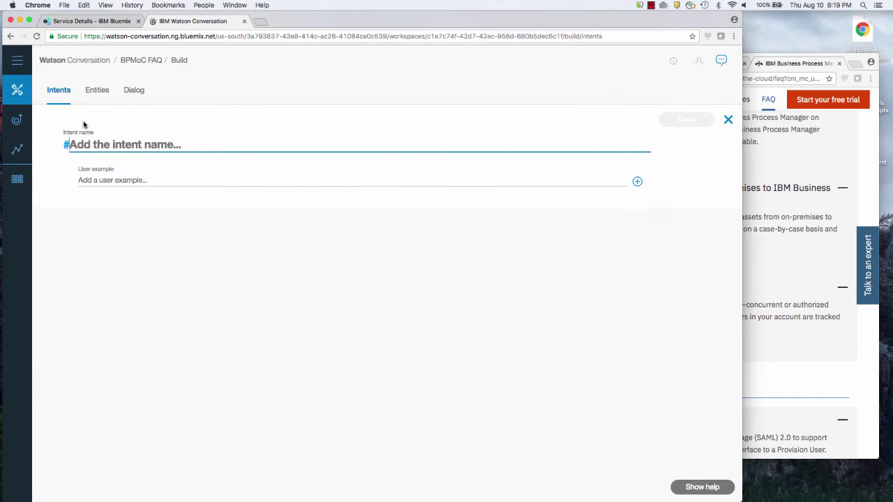
type("W")
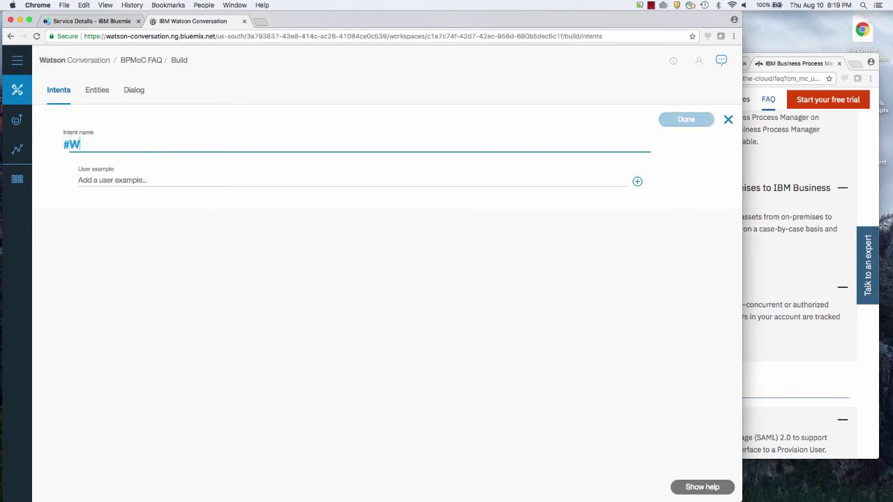
type("hat_")
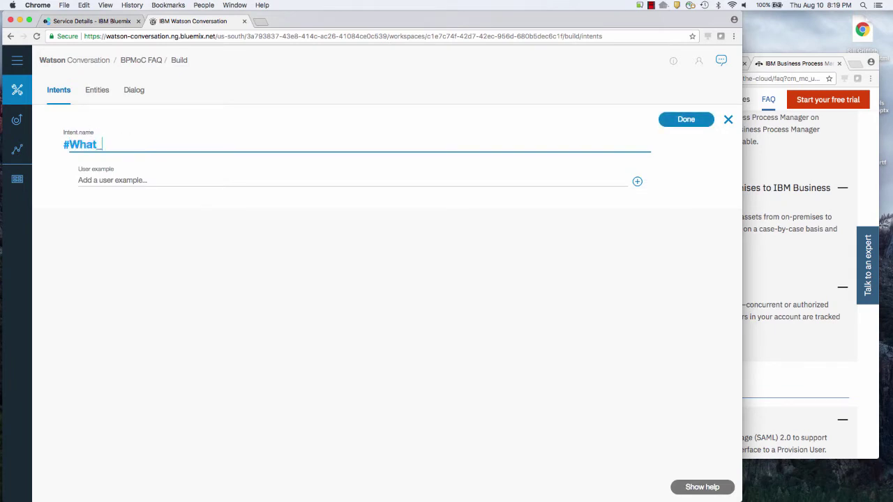
type("is_User")
key("Tab")
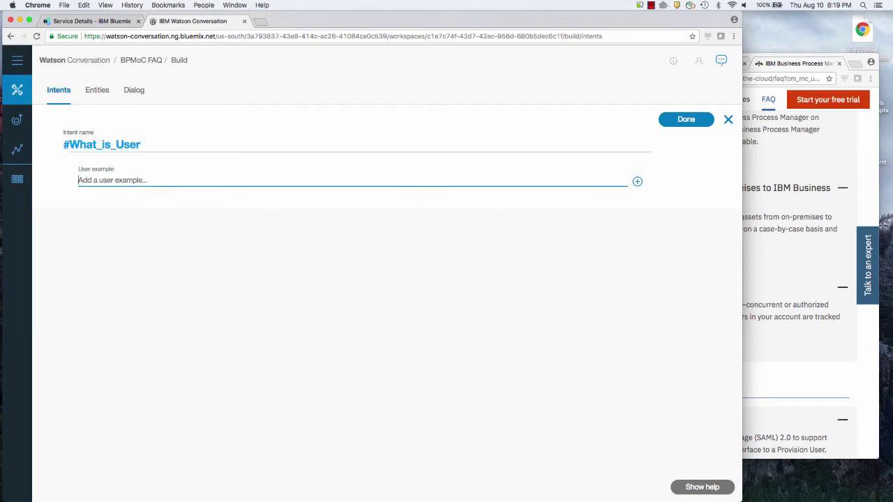
key("super+v")
key("Return")
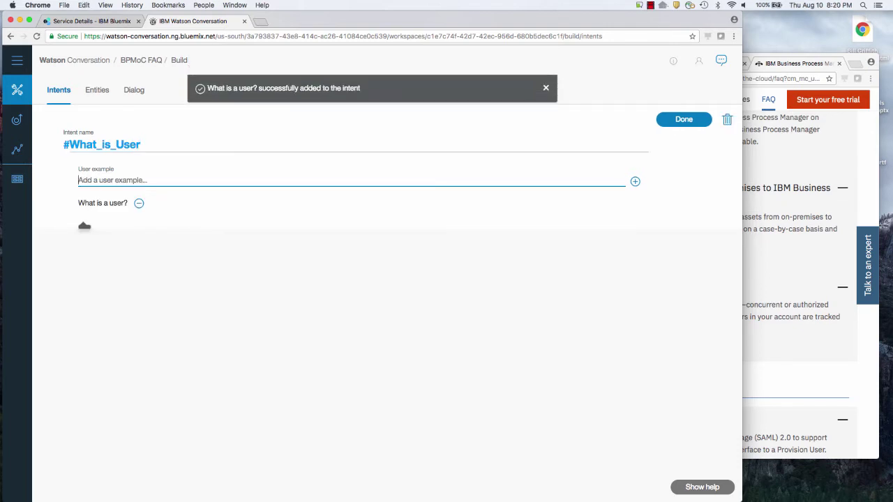
Step: Add "Do developers count as users?" as another user example of the What_is_User intent
left_click(146, 181)
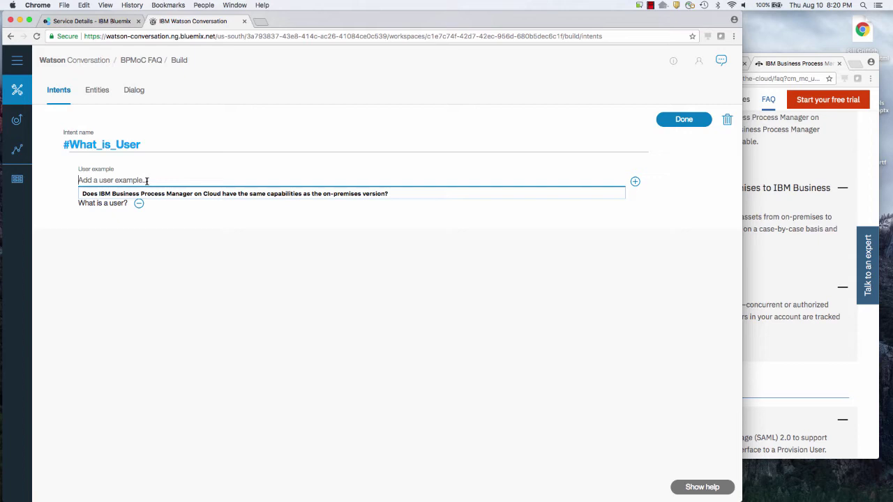
type("Do devel")
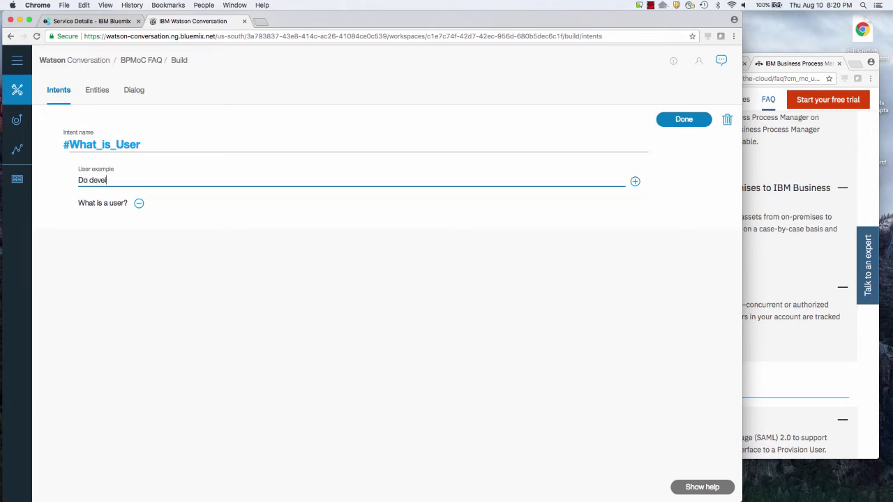
type("opers count as users?")
key("Return")
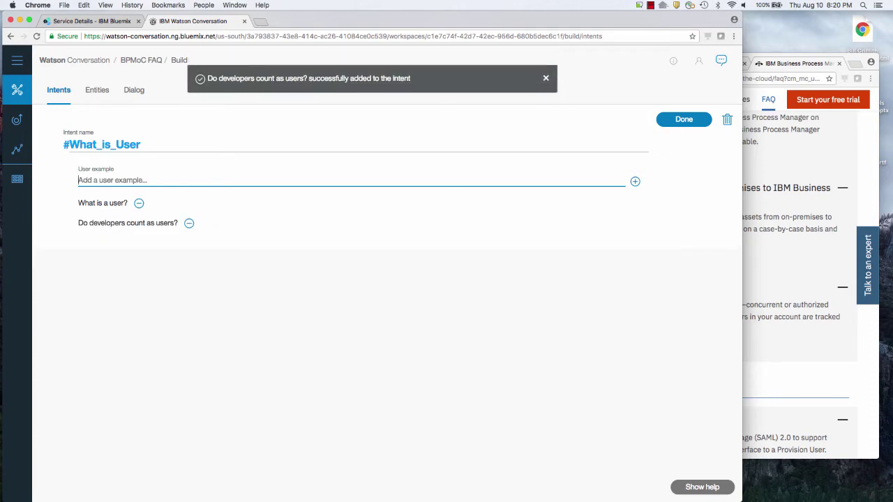
Step: Add the user example "Do I need a user license for my administrators?" to What_is_User and finish the intent
type("D")
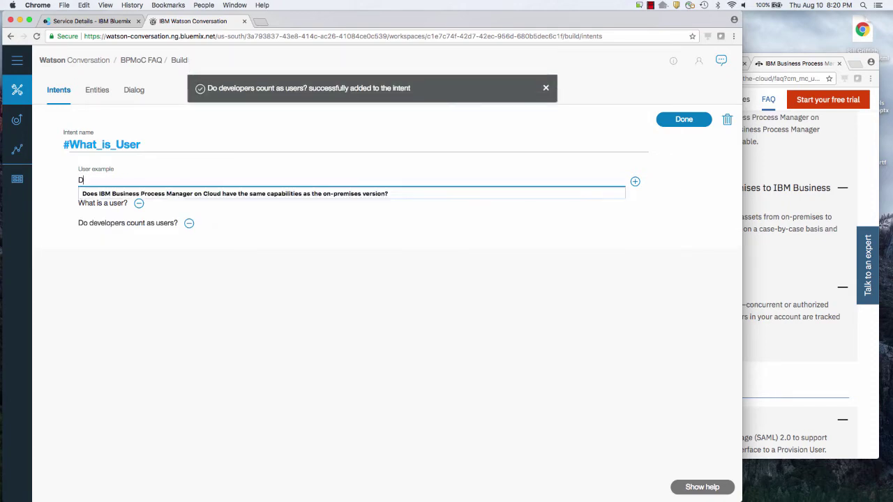
type("o I need a u")
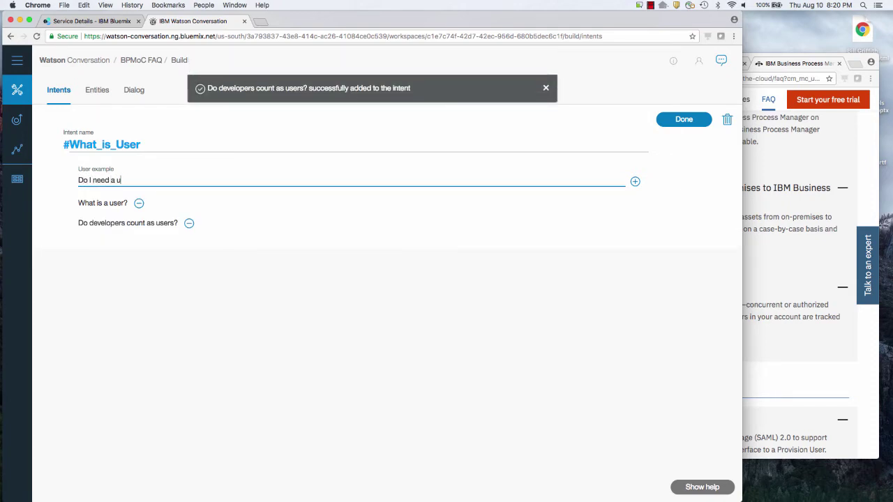
type("ser license")
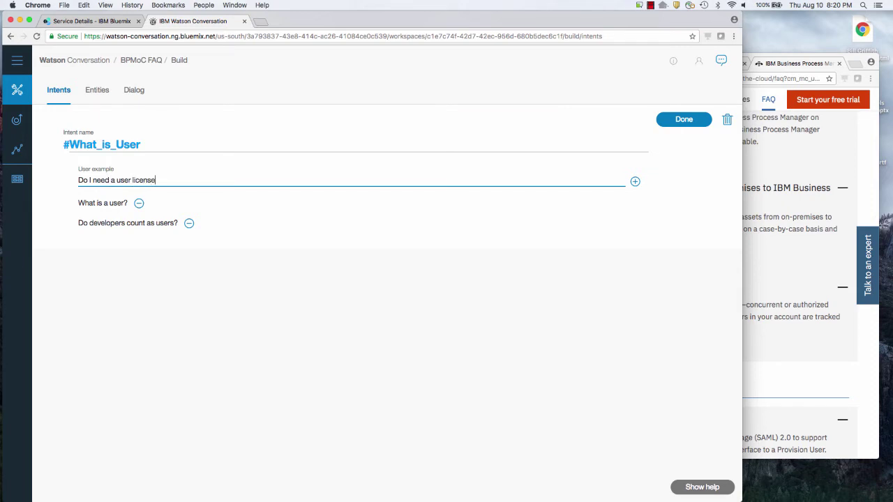
type(" for my administrators?")
key("Return")
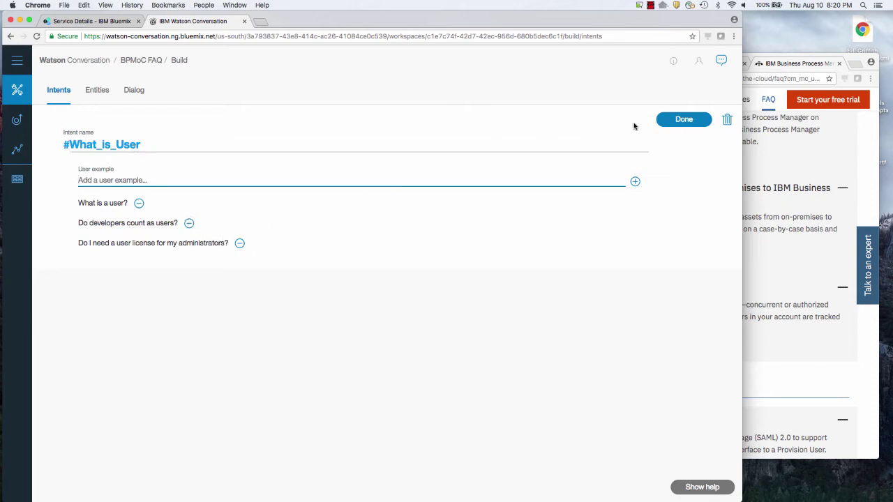
left_click(683, 120)
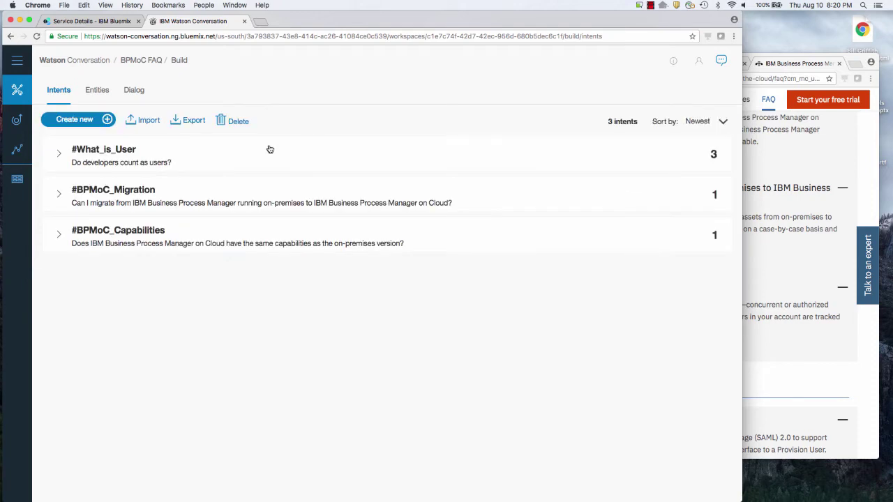
Step: Copy the question "Is single sign-on supported?" from the Support section of the FAQ page
left_click(768, 230)
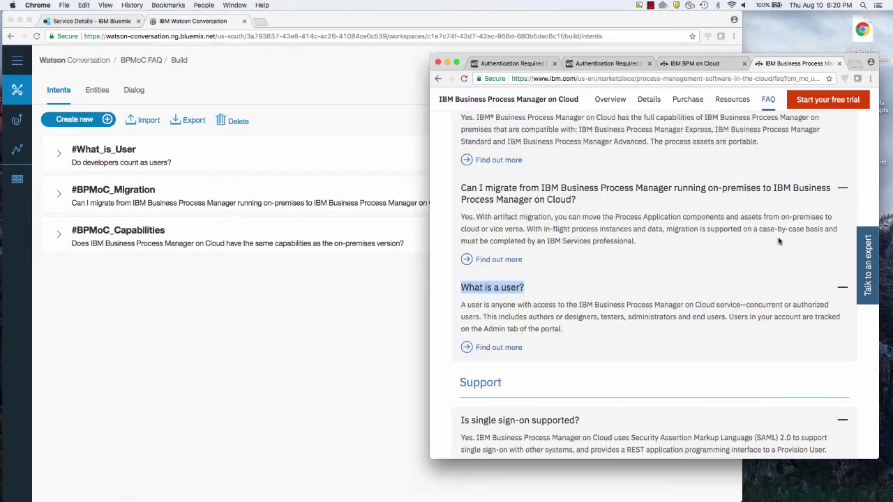
scroll(648, 297, "down", 3)
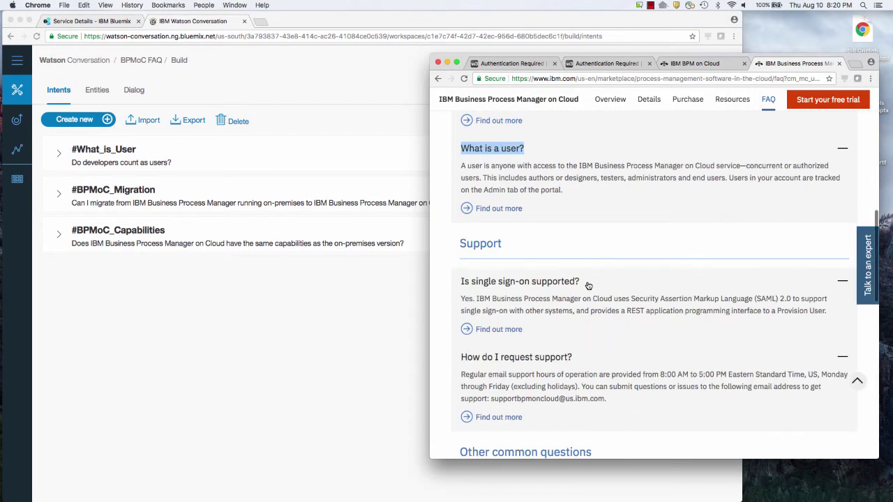
left_click_drag(588, 284, 459, 285)
key("super+c")
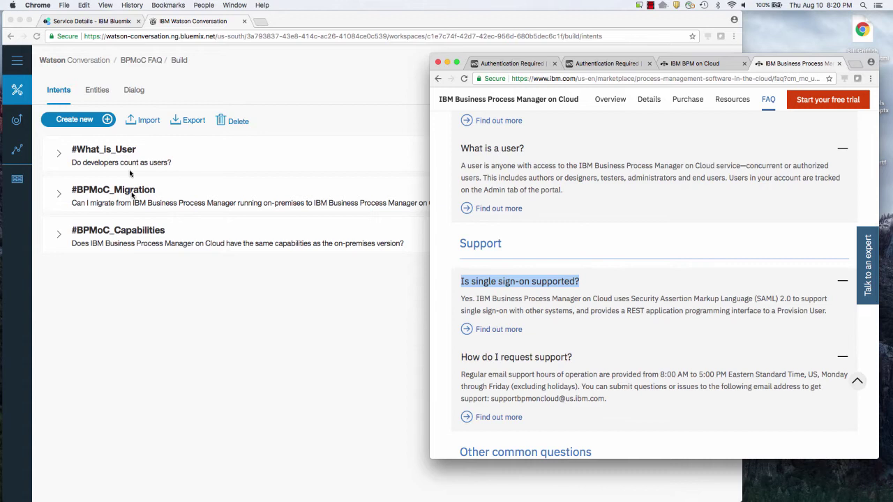
Step: Create an intent named BPMoC_SSO and add the copied question "Is single sign-on supported?" as its user example
left_click(88, 121)
left_click(88, 121)
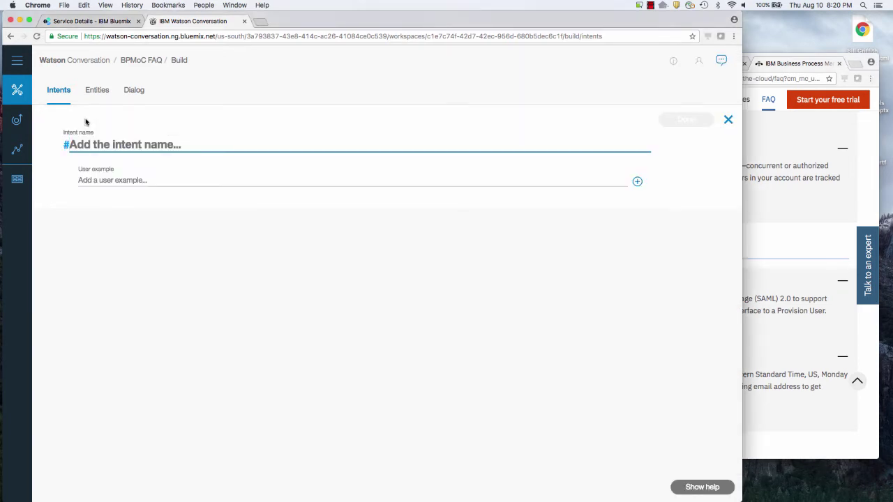
type("BPMoC_")
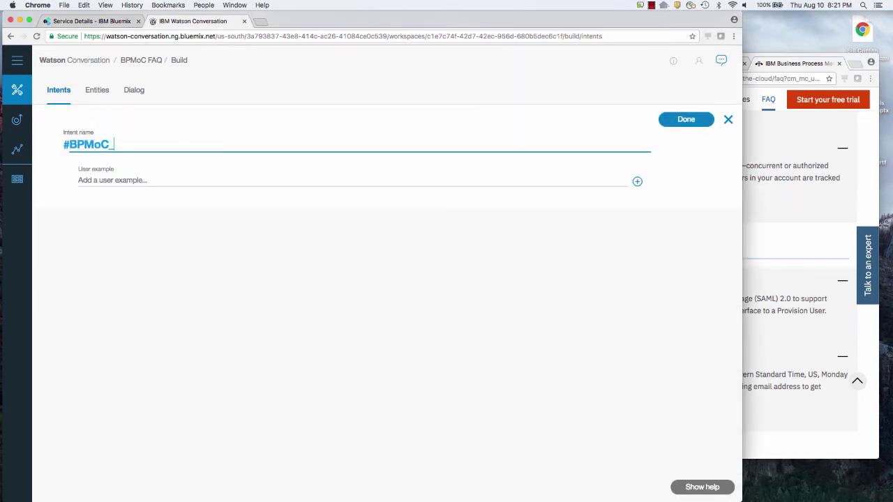
type("SSO")
key("Tab")
key("super+v")
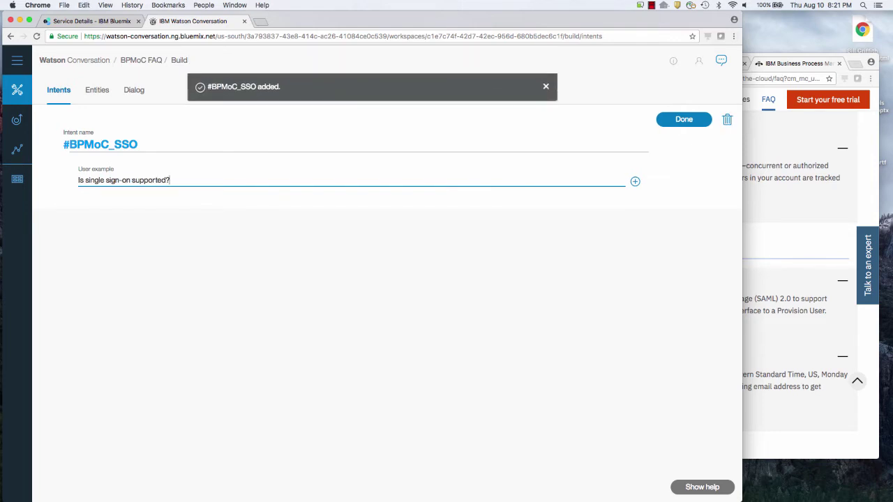
key("Return")
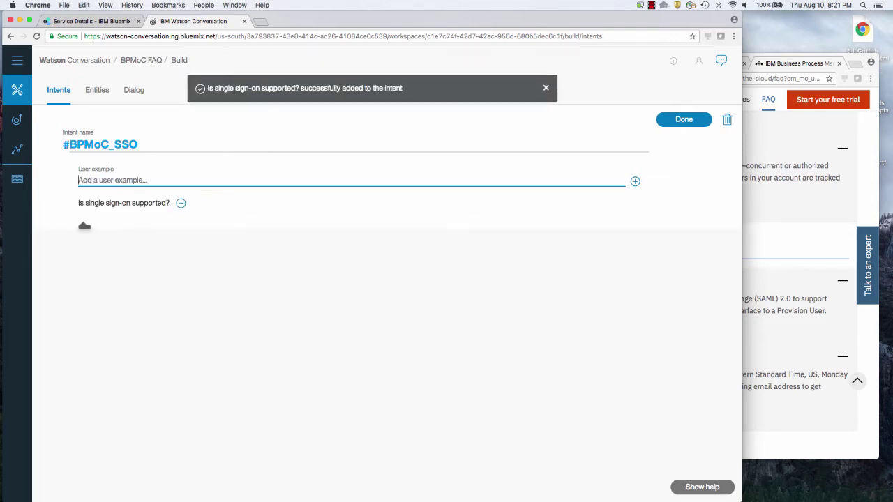
Step: Add "Do you support SSO?" and "Can I use my own LDAP?" as further user examples of the BPMoC_SSO intent
type("Do you support SSO?")
key("Return")
type("c")
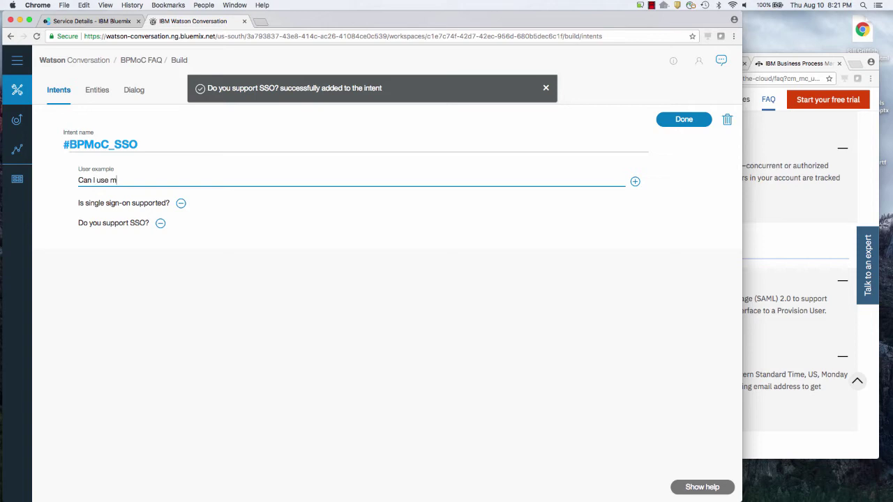
type("an I use my own LD")
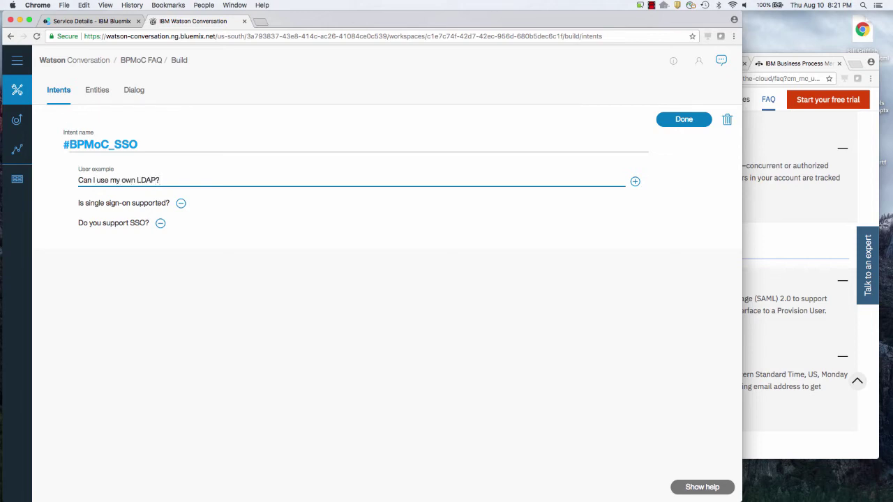
type("AP?")
key("Return")
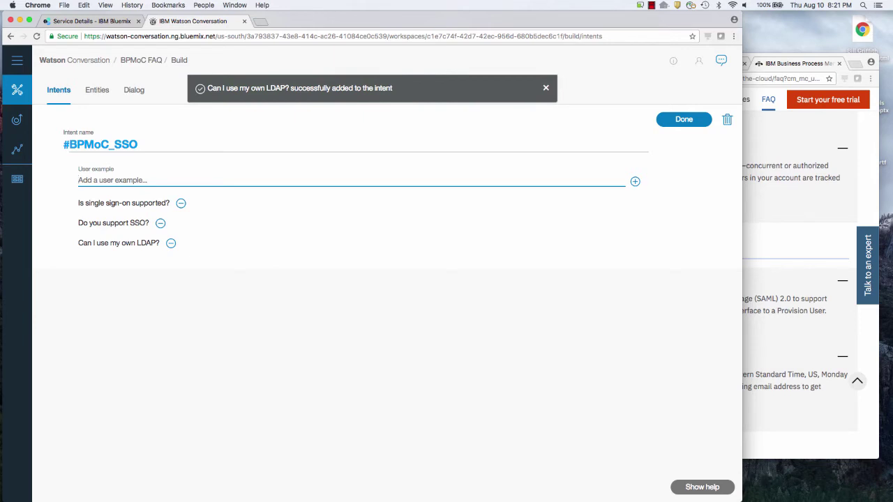
Step: Add the user example "Is SAML supported?" to BPMoC_SSO and finish the intent
type("Is SAM")
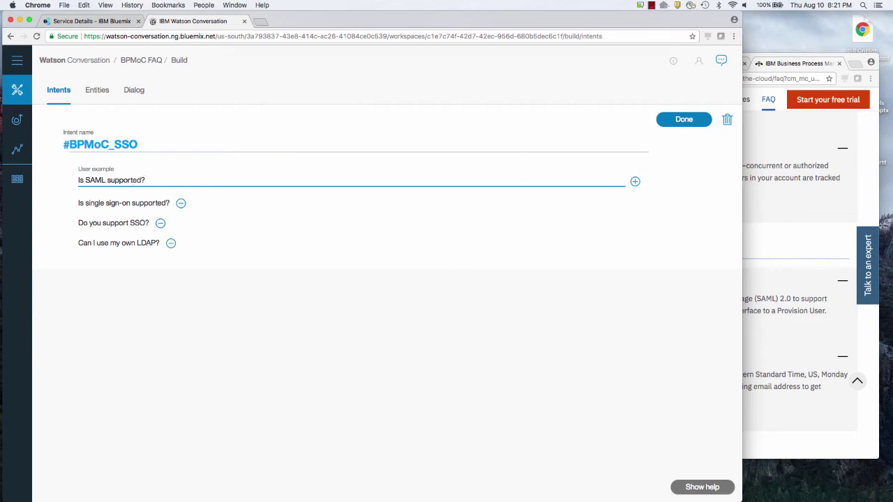
type("L supported?")
key("Return")
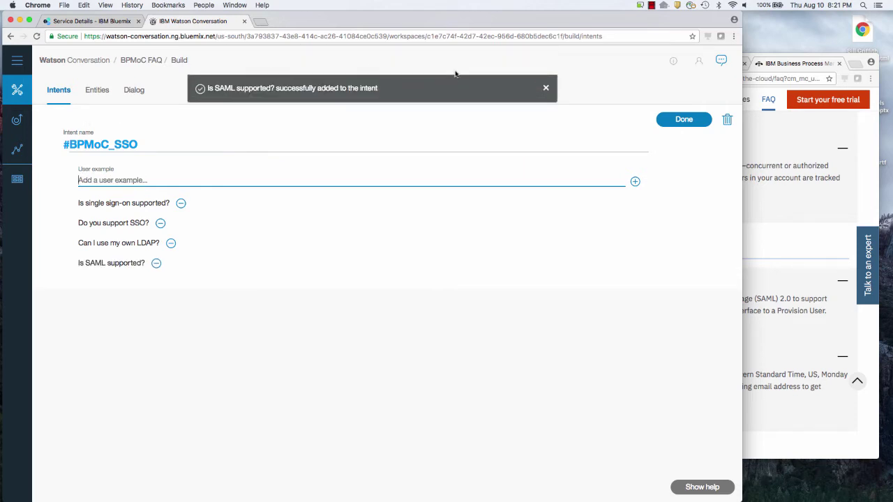
left_click(677, 119)
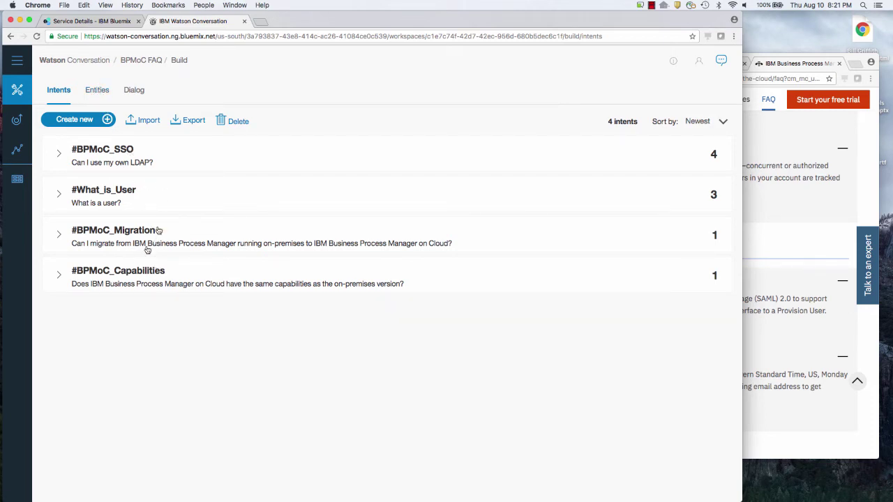
Step: Create the workspace's dialog and replace the Welcome node's response with "Hi I'm your BPMoC FAQ Chatbot. Ask away."
left_click(133, 90)
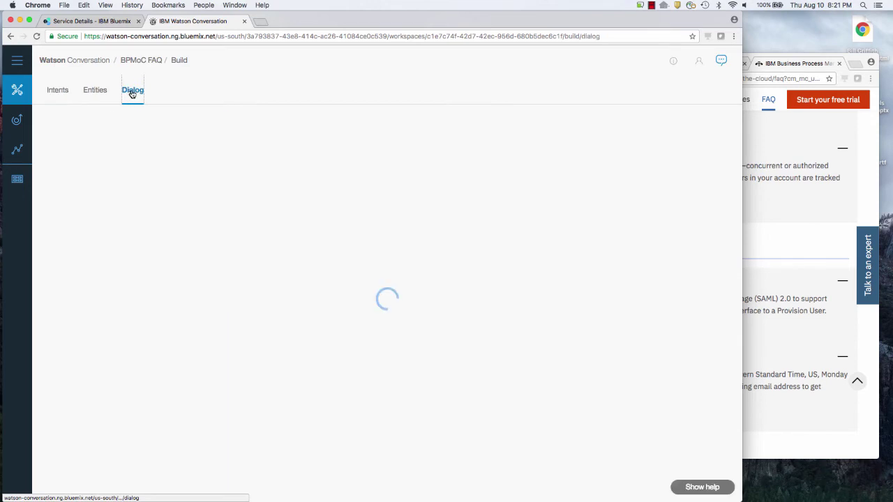
left_click(378, 254)
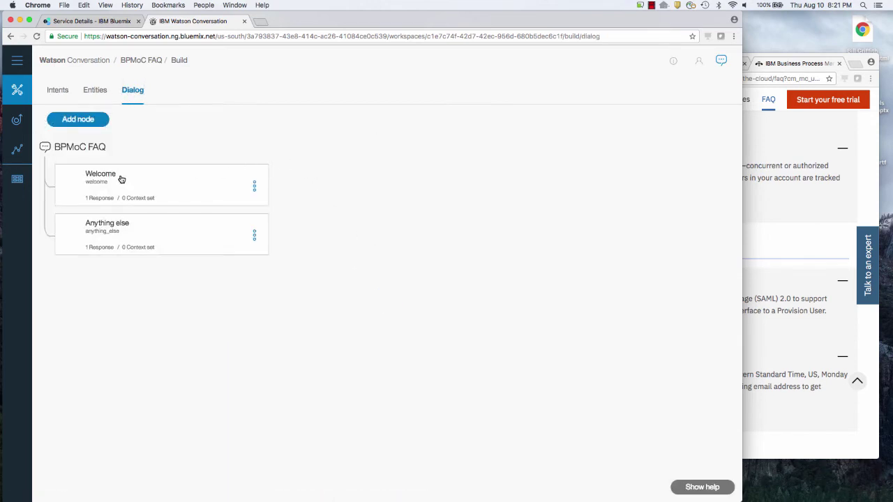
left_click(154, 188)
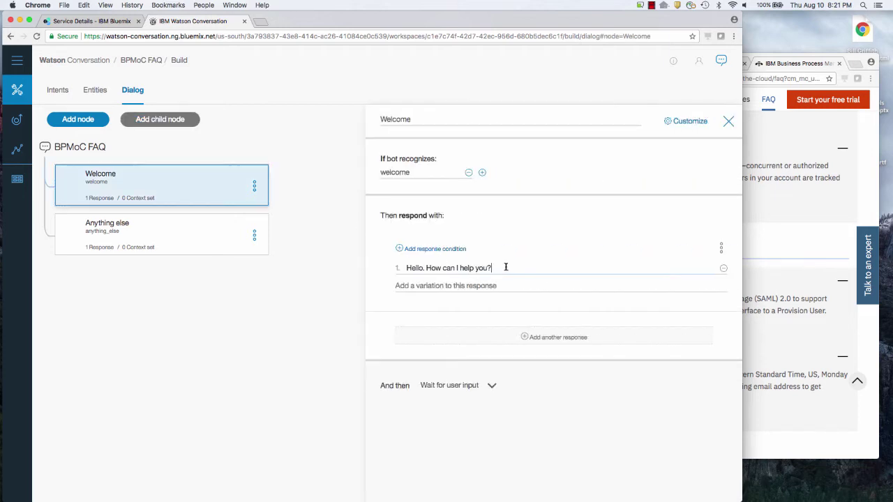
left_click_drag(504, 268, 398, 270)
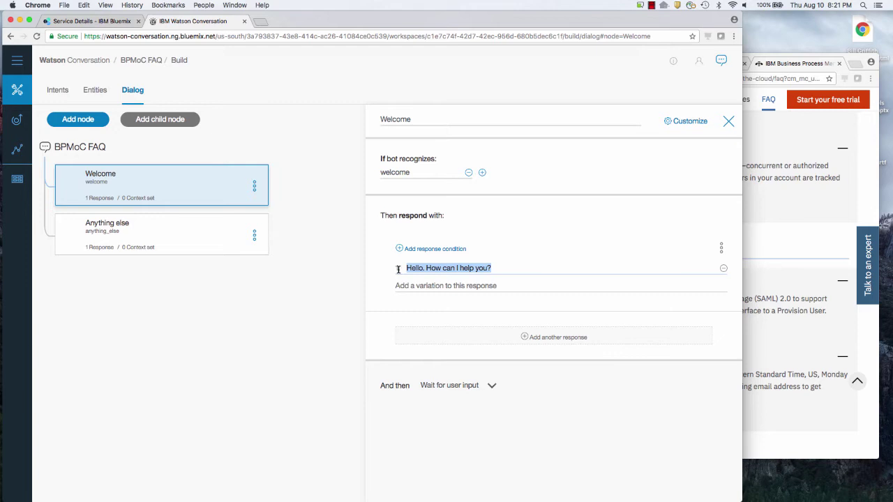
type("Hi I'm your BPMoC FAQ Chat")
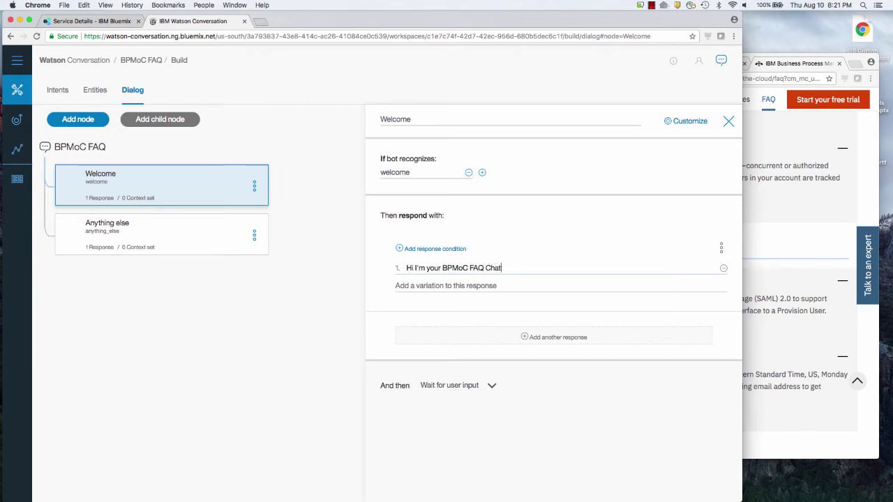
type(".  Ask away.")
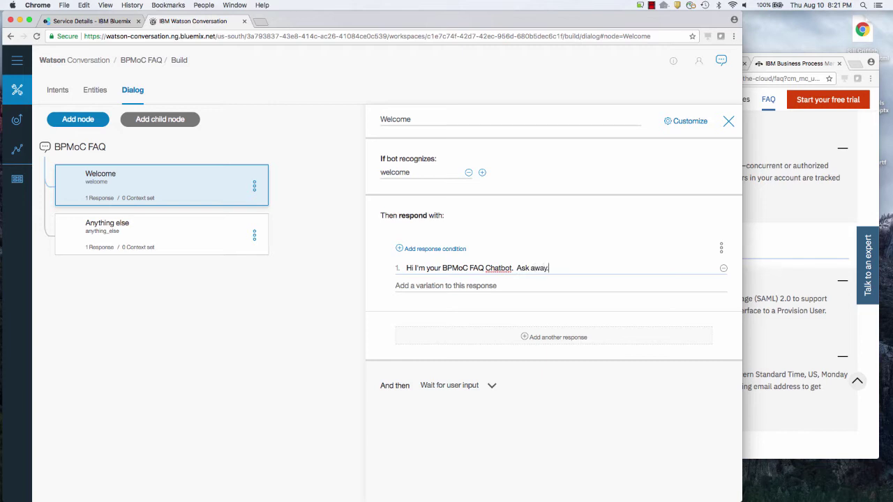
Step: Close the Welcome node and add a dialog node below it with the #BPMoC_Capabilities intent as its condition
left_click(727, 122)
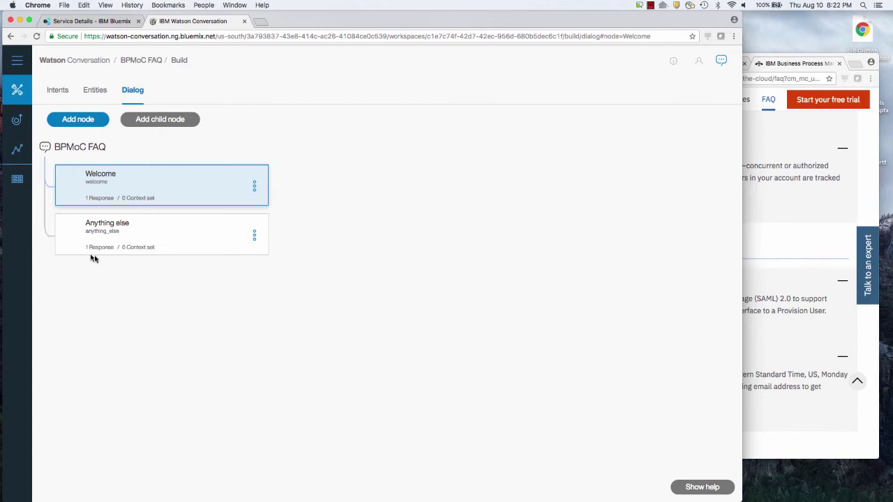
left_click(83, 121)
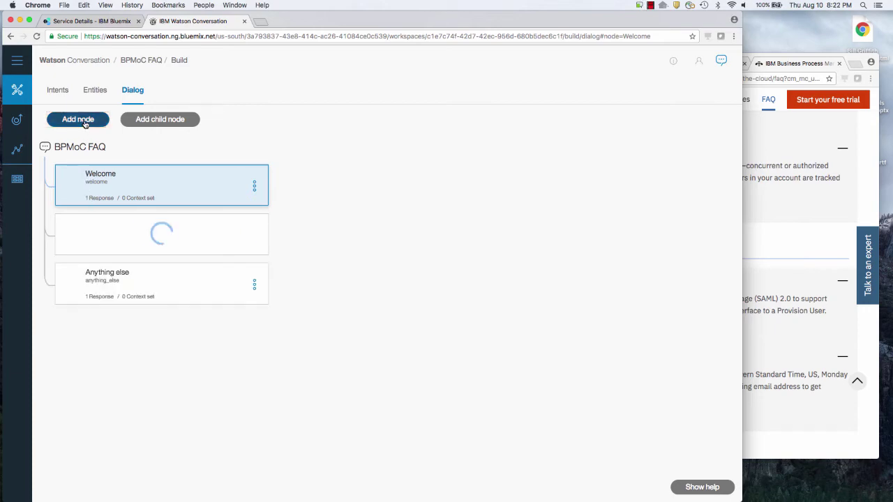
left_click(760, 237)
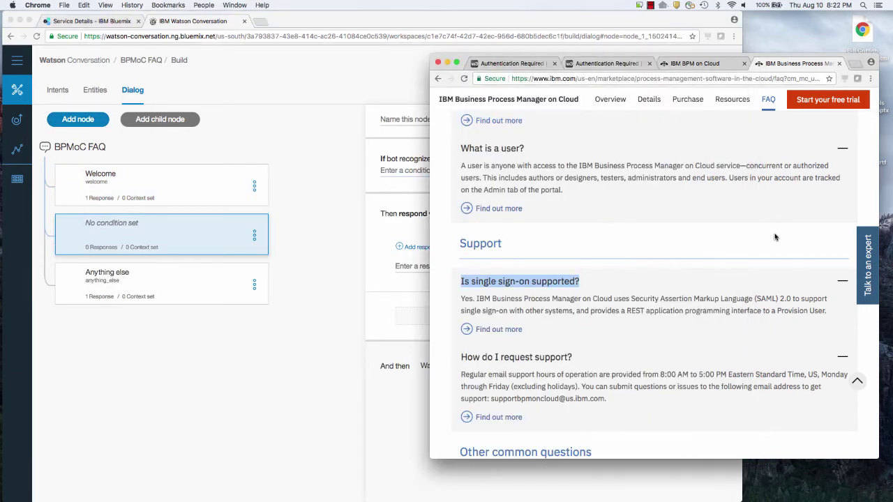
scroll(774, 237, "up", 5)
scroll(775, 237, "up", 2)
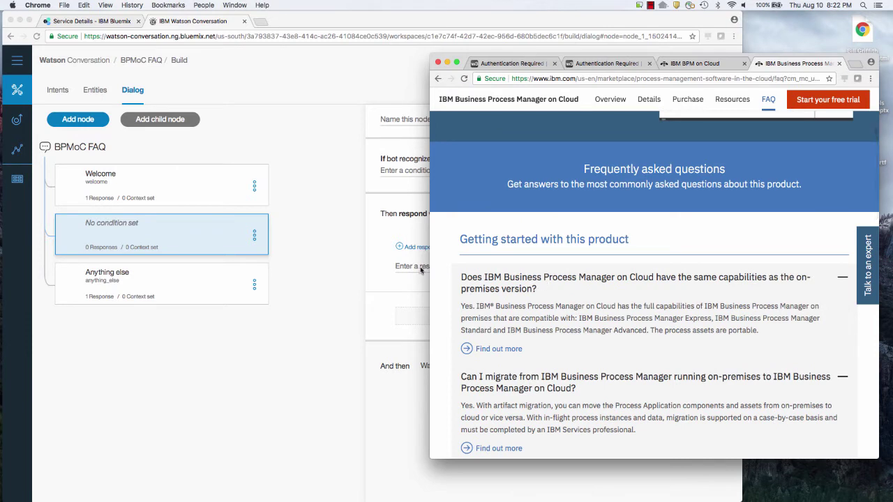
left_click(394, 216)
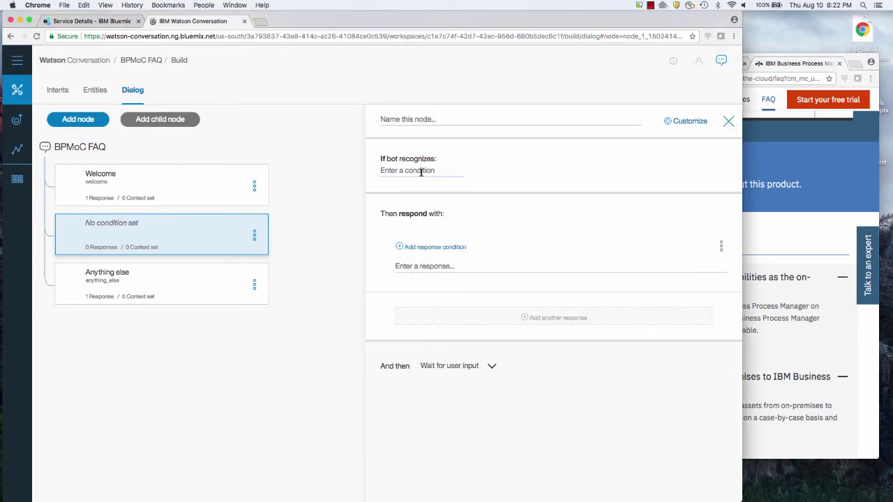
left_click(420, 172)
type("bpmoc")
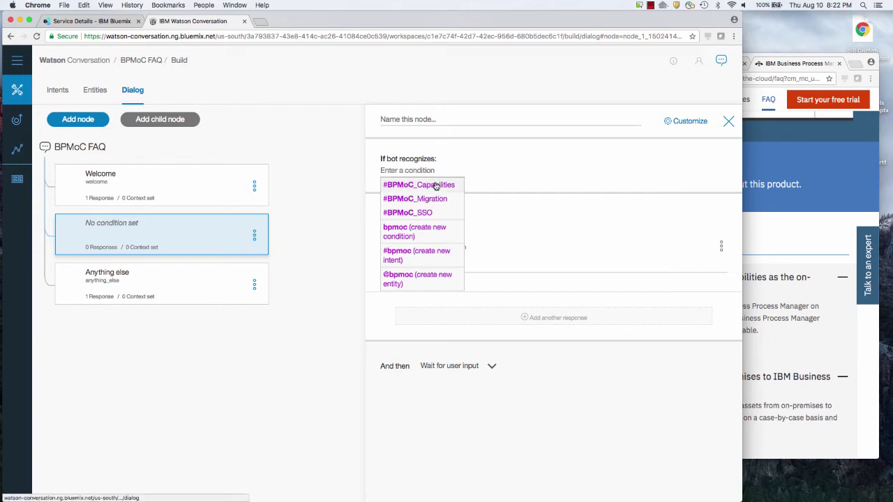
left_click(425, 184)
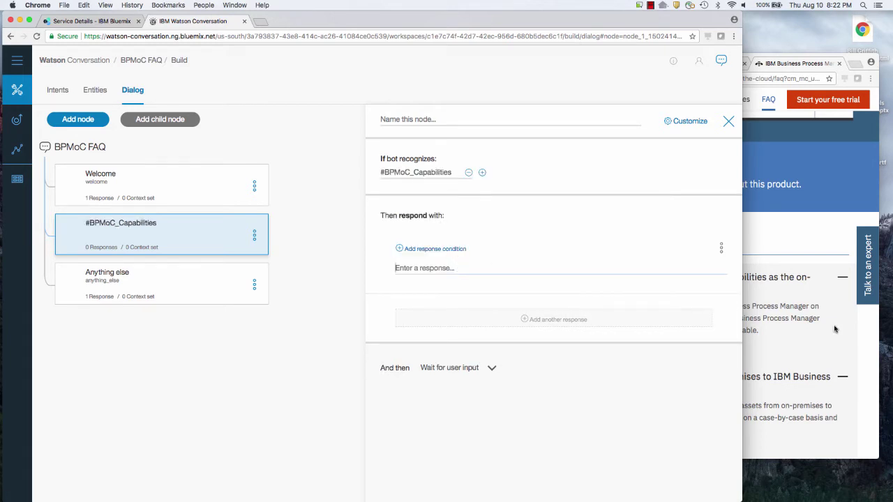
Step: Copy the FAQ answer about Cloud having the same capabilities as on-premises into the #BPMoC_Capabilities node's response and close the node
left_click(817, 340)
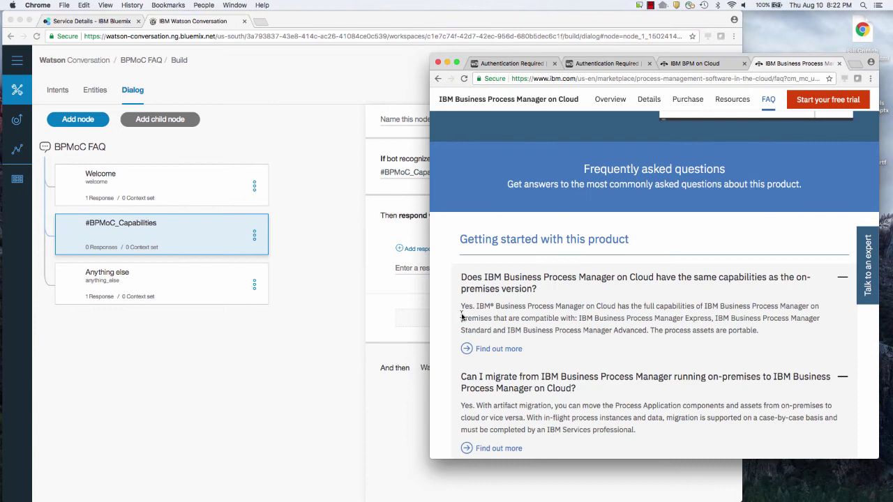
left_click_drag(461, 307, 772, 343)
left_click(385, 271)
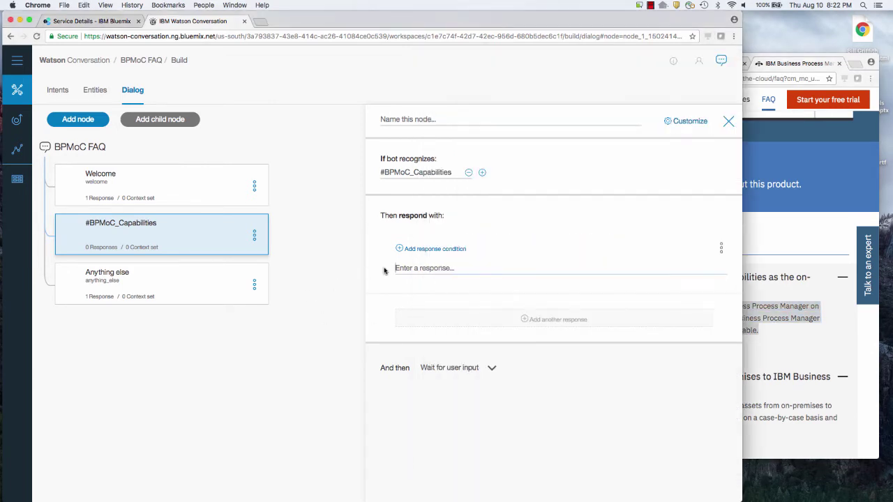
key("super+v")
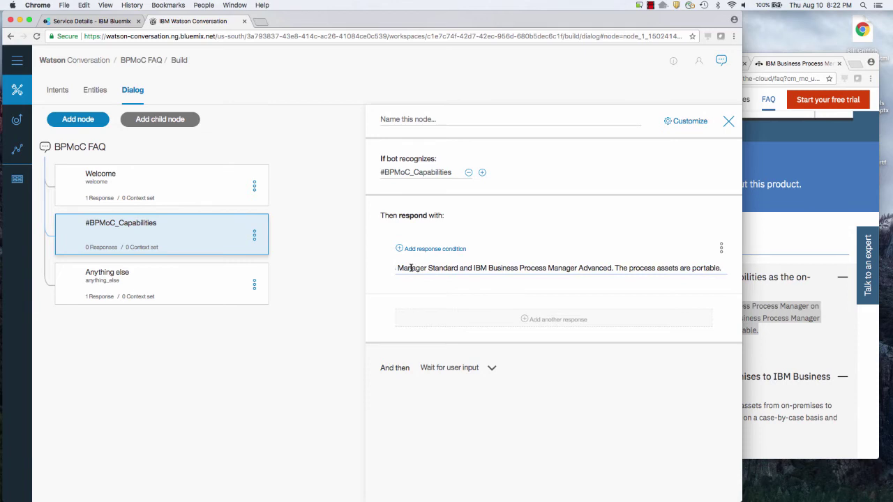
left_click(728, 121)
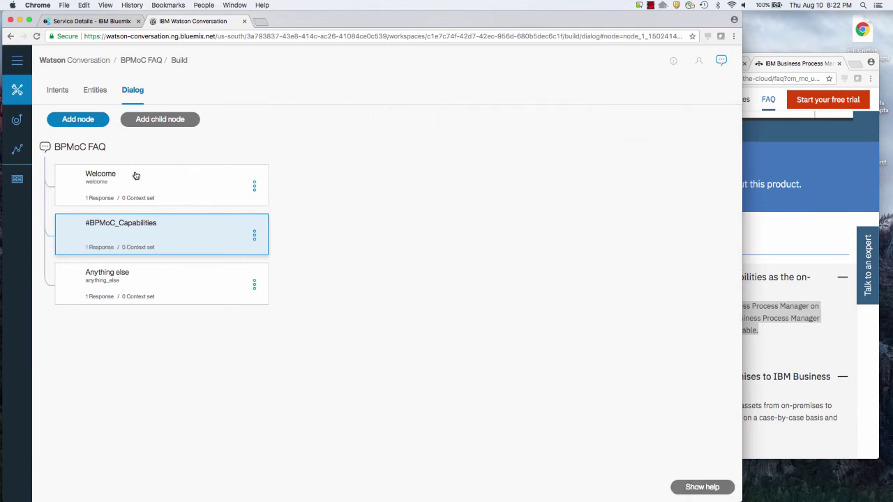
Step: Add another dialog node below #BPMoC_Capabilities and copy the FAQ answer about migrating from on-premises to Cloud
left_click(82, 123)
left_click(765, 278)
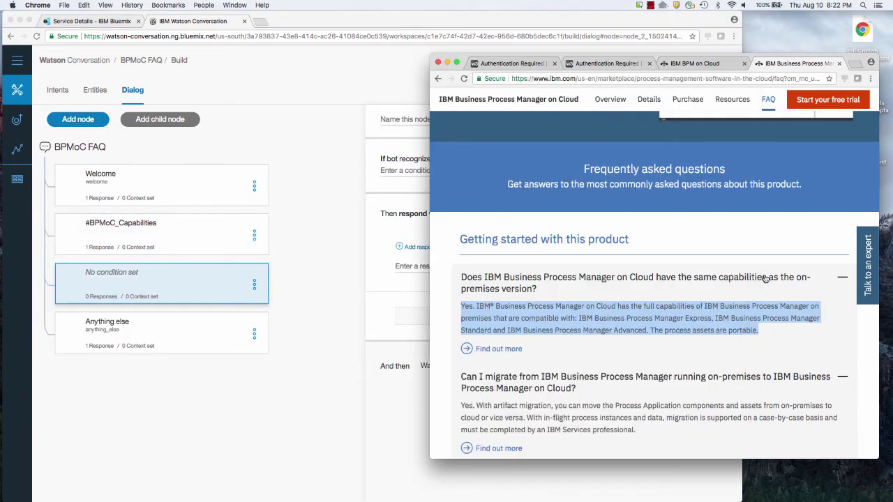
scroll(765, 278, "down", 2)
left_click(581, 310)
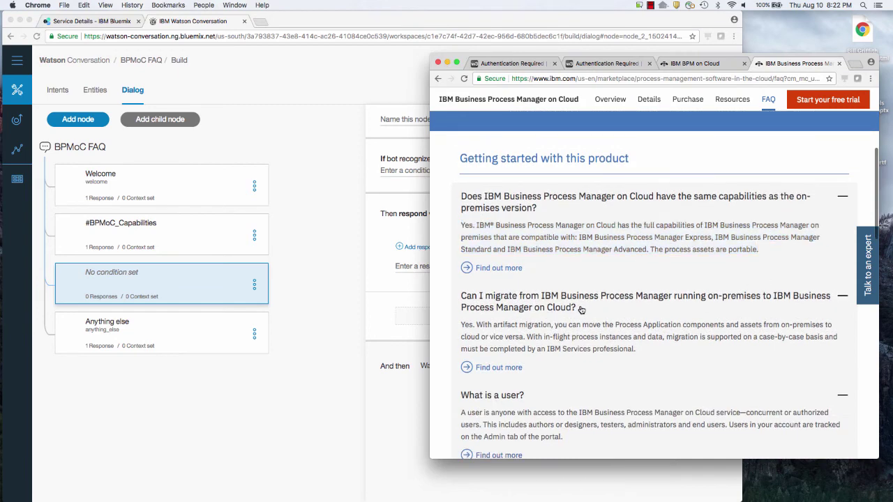
left_click_drag(581, 309, 649, 352)
left_click(461, 324)
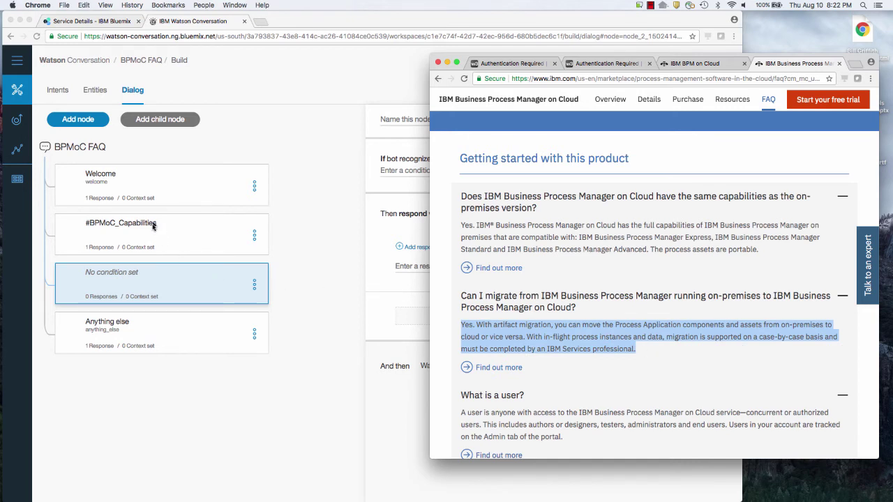
Step: Set the new node's condition to #BPMoC_Migration, insert the copied migration answer as its response and close the node
left_click(409, 233)
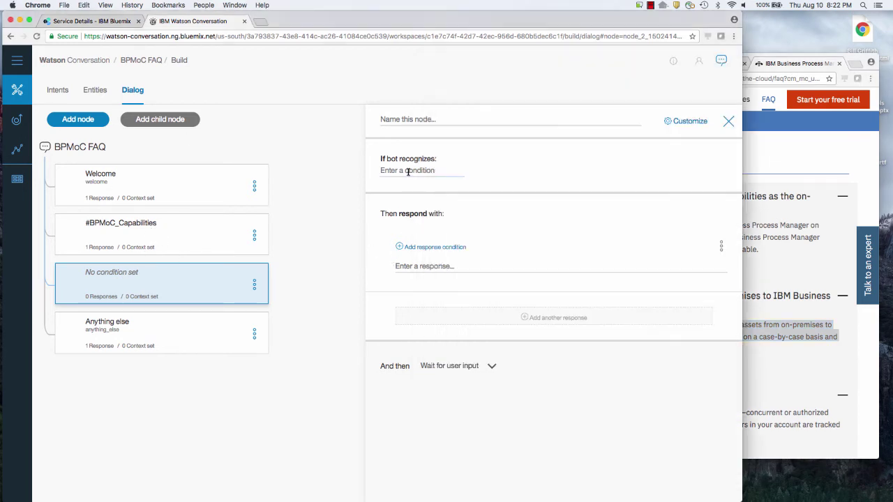
type("bpmoc_")
left_click(412, 199)
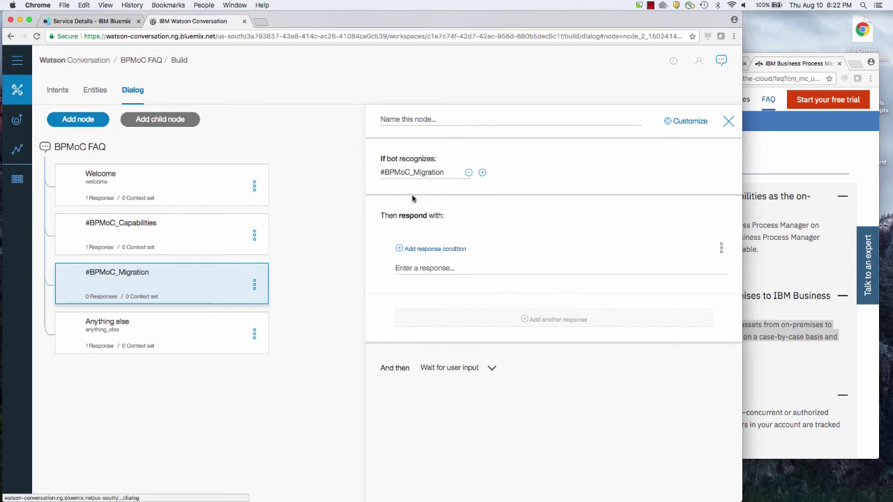
left_click(462, 268)
type("Migration is supported on a case-by-case basis and must be completed by an IBM Services professional.")
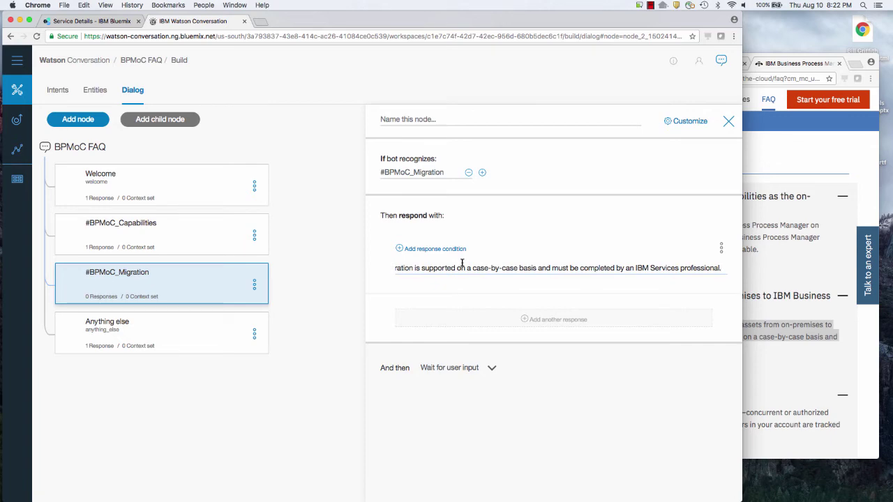
left_click(728, 122)
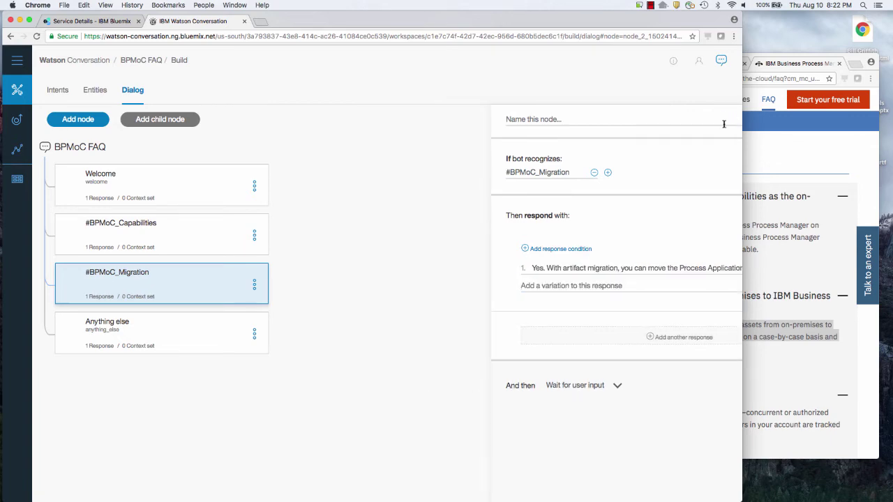
Step: Add a dialog node below #BPMoC_Migration with the #What_is_User intent as its condition
left_click(761, 249)
scroll(698, 251, "down", 3)
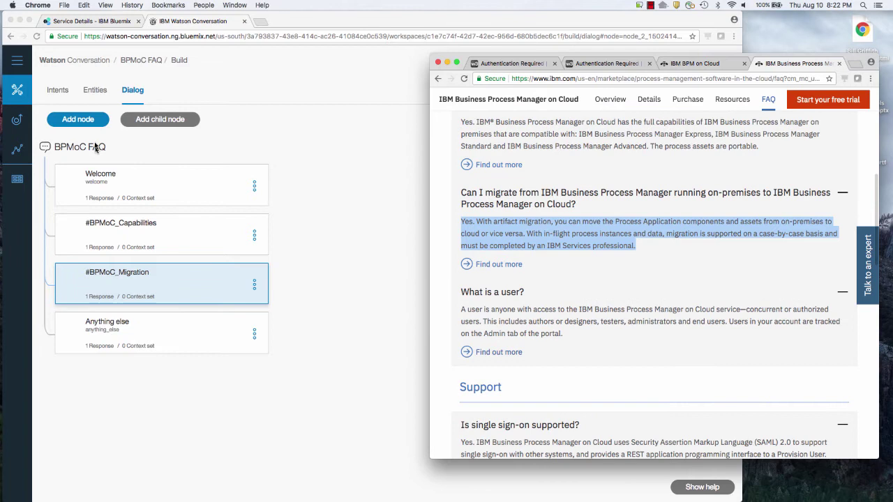
left_click(87, 121)
left_click(86, 121)
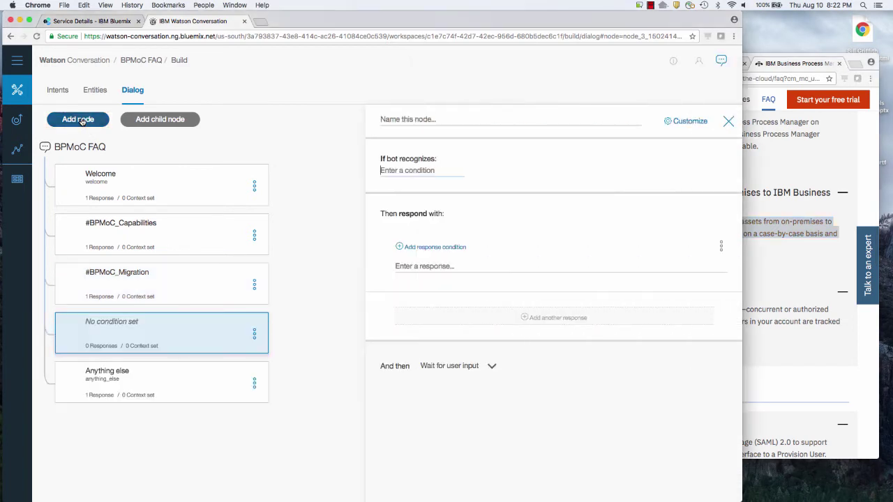
type("what")
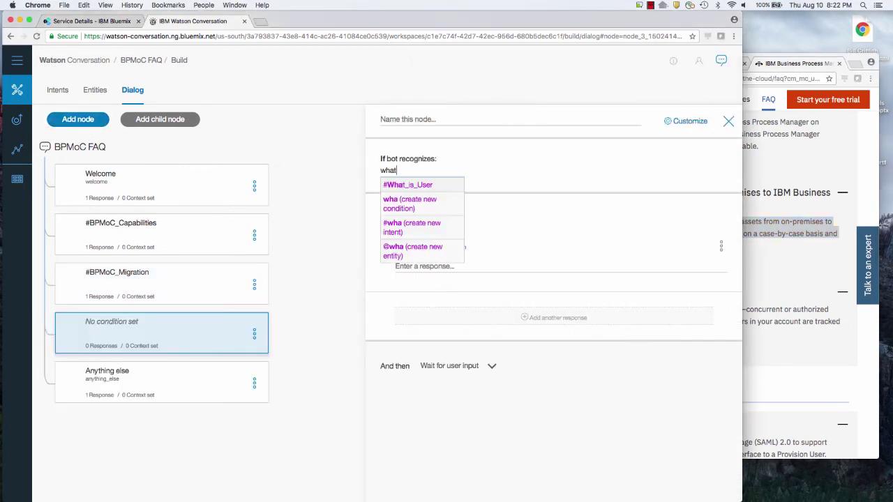
left_click(411, 182)
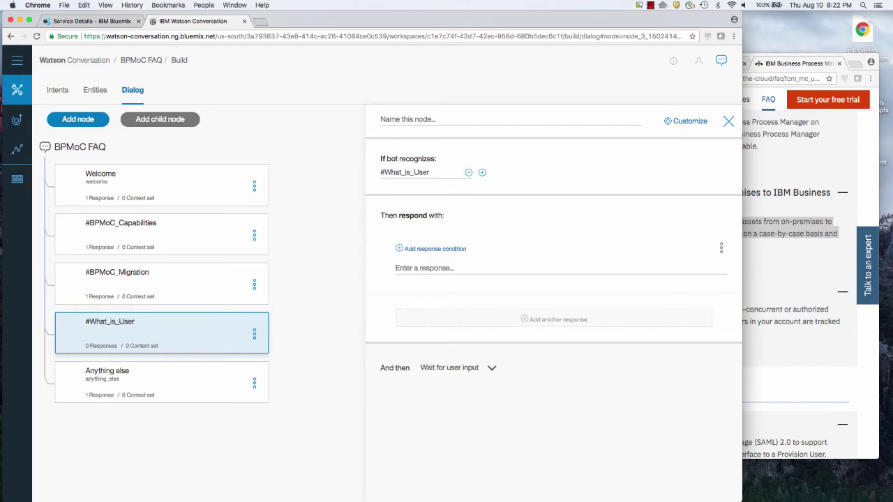
Step: Copy the FAQ answer to "What is a user?" and add it as the #What_is_User node's response
left_click(820, 228)
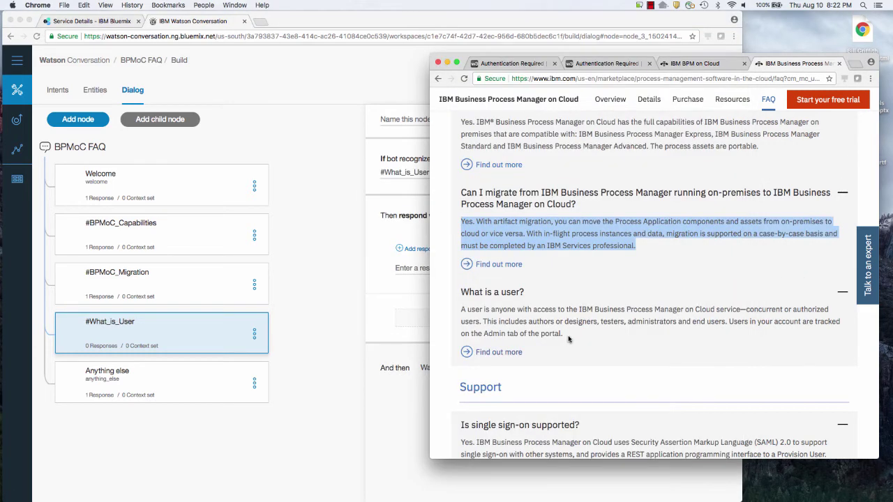
left_click_drag(567, 335, 447, 315)
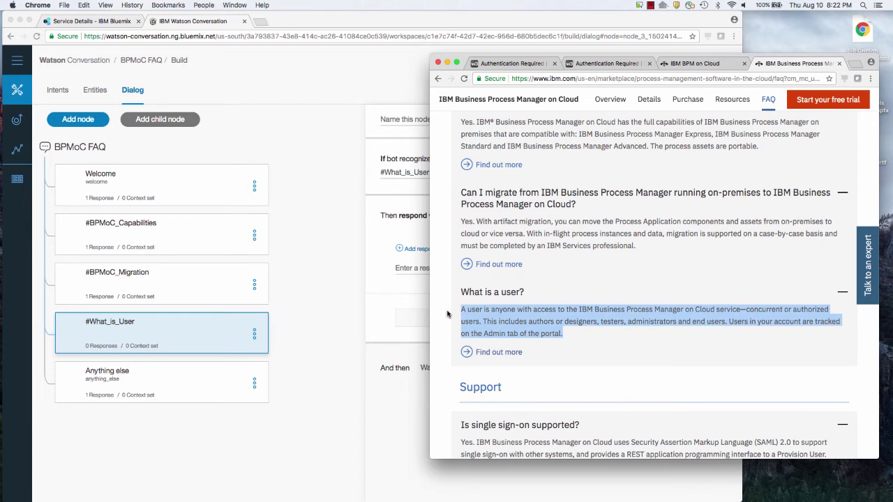
left_click(332, 309)
left_click(459, 270)
key("super+v")
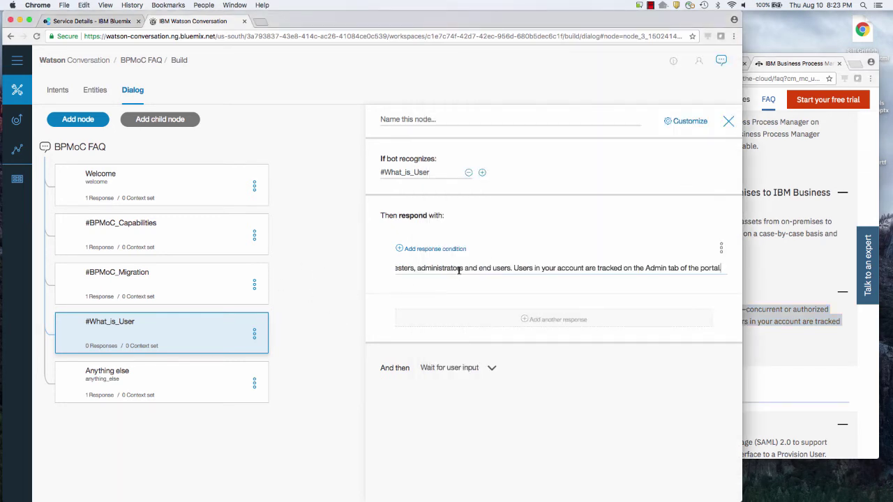
key("Return")
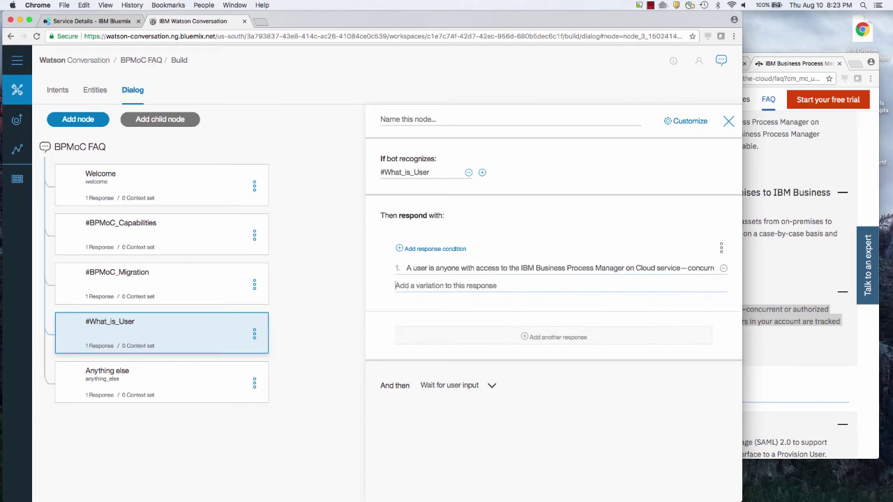
Step: Copy the answer to "Is single sign-on supported?" from the FAQ page's Support section
left_click(834, 283)
scroll(588, 287, "down", 5)
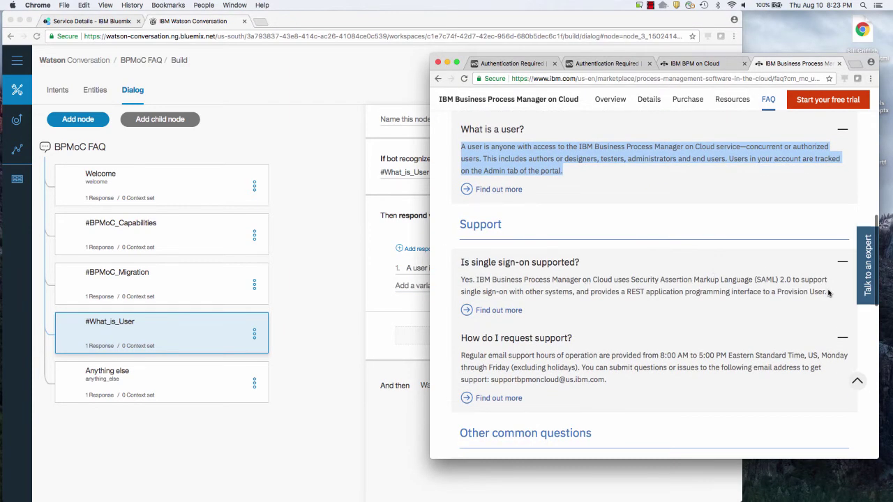
left_click_drag(829, 293, 462, 280)
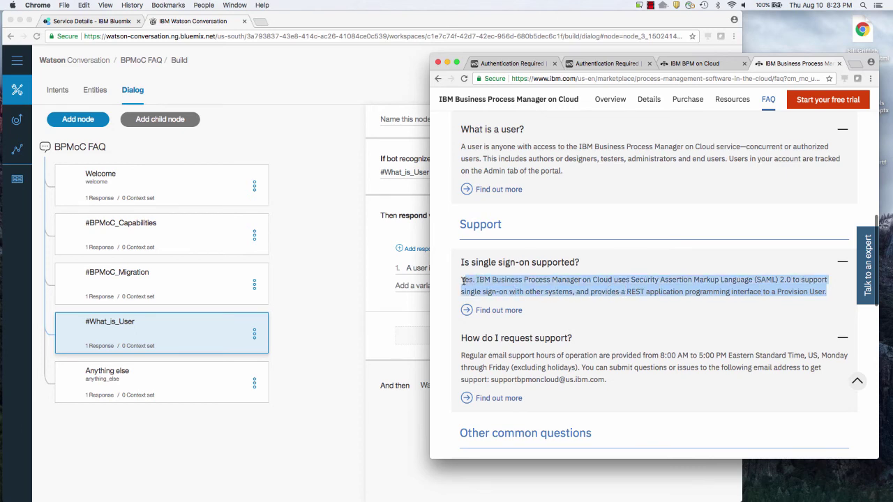
key("super+c")
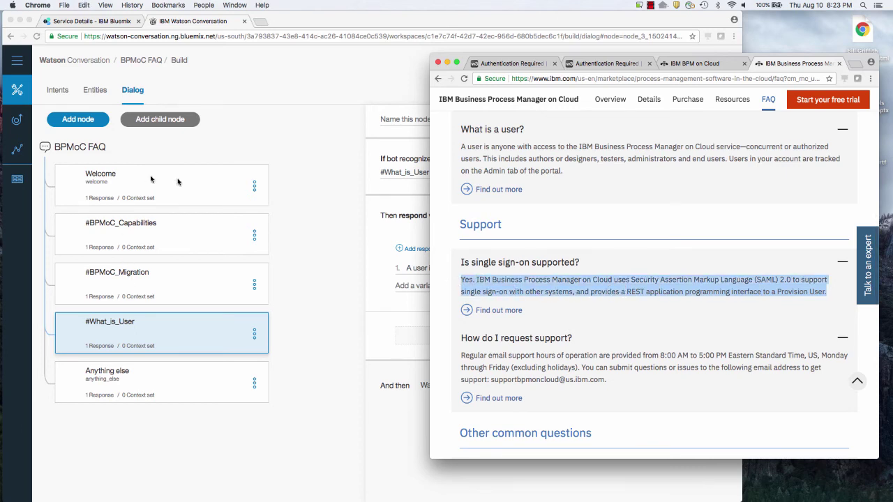
Step: Add a dialog node below #What_is_User with the condition #BPMoC_SSO and the copied single sign-on answer as its response
left_click(296, 219)
left_click(83, 119)
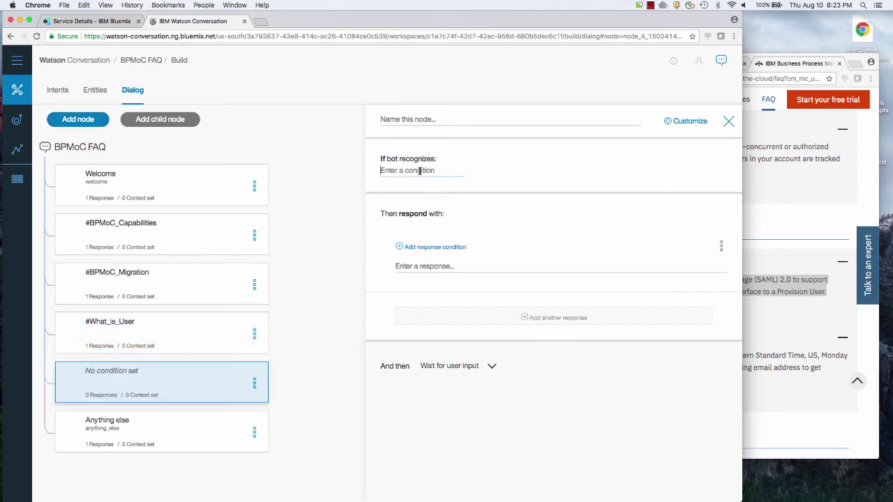
type("bpm")
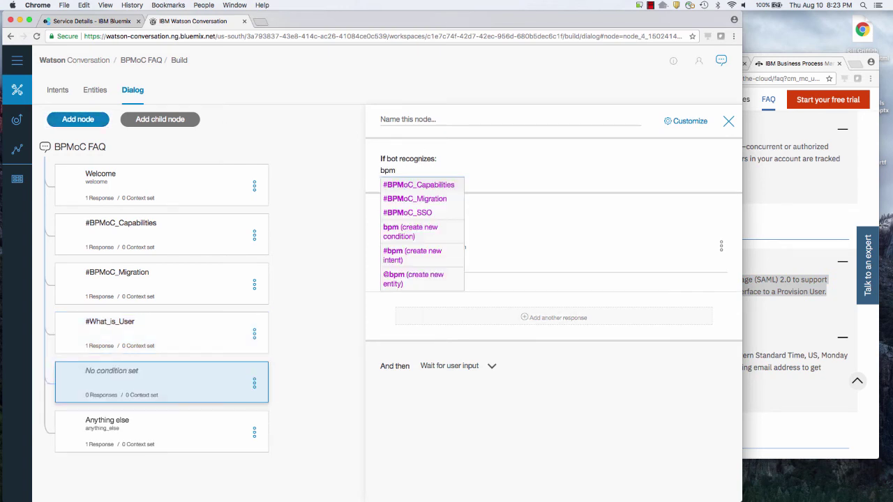
left_click(424, 211)
left_click(434, 268)
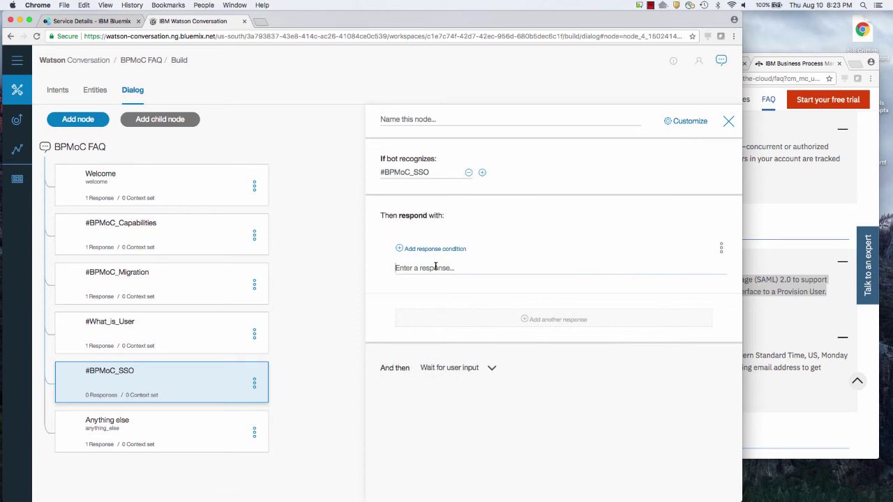
key("super+v")
left_click(618, 232)
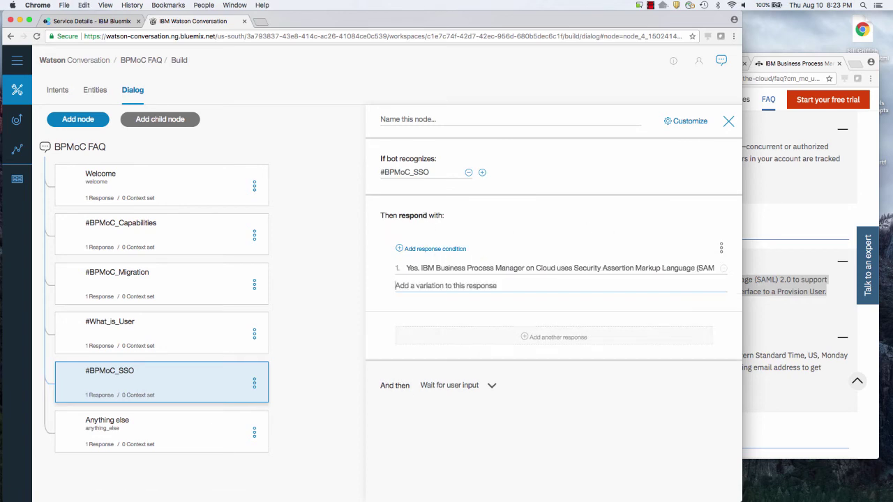
left_click(727, 122)
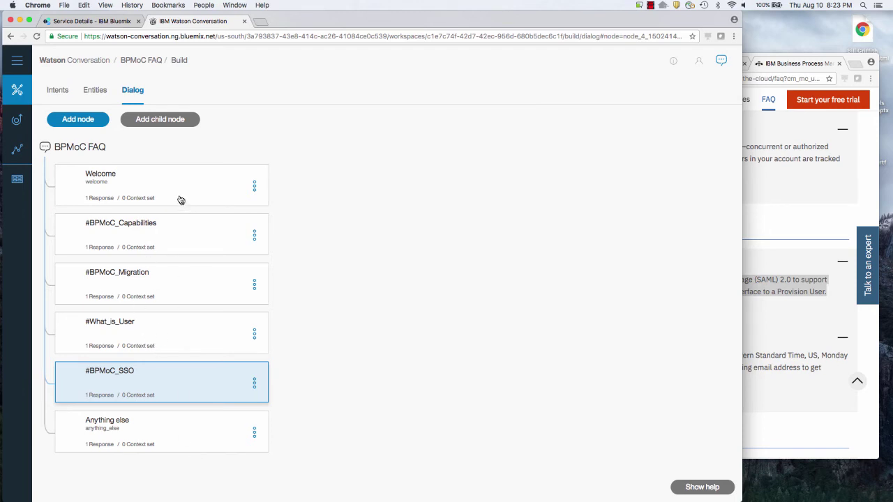
Step: Open the chatbot test pane and test the bot with the question "how do I login"
left_click(723, 63)
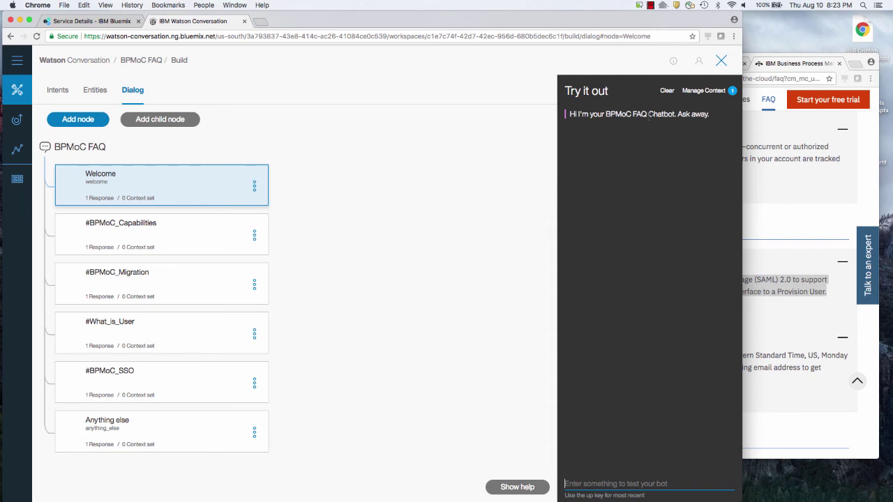
left_click(599, 481)
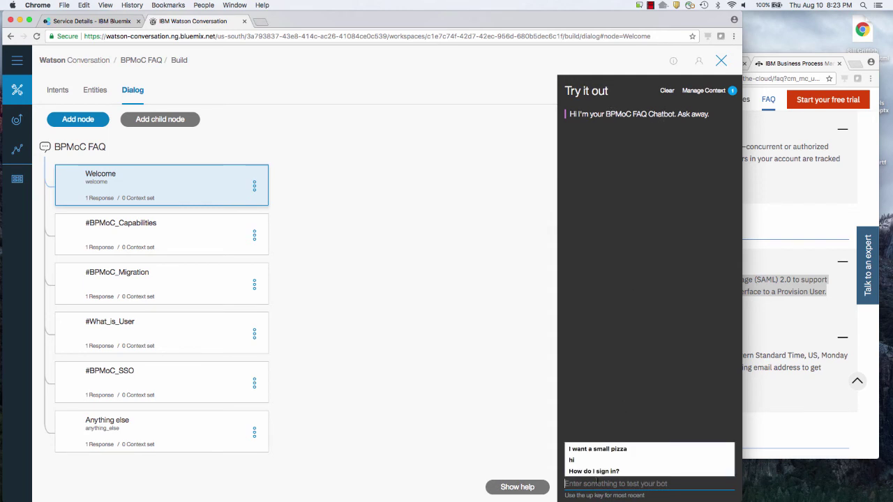
type("how do I login")
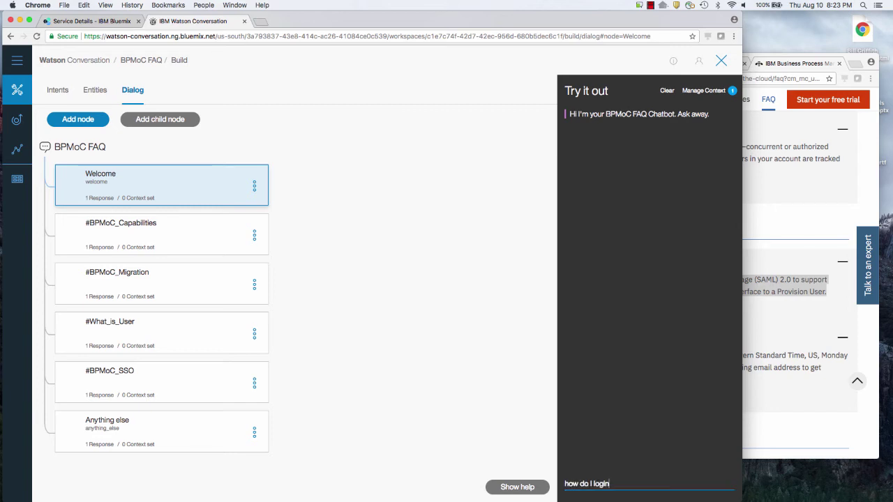
key("Return")
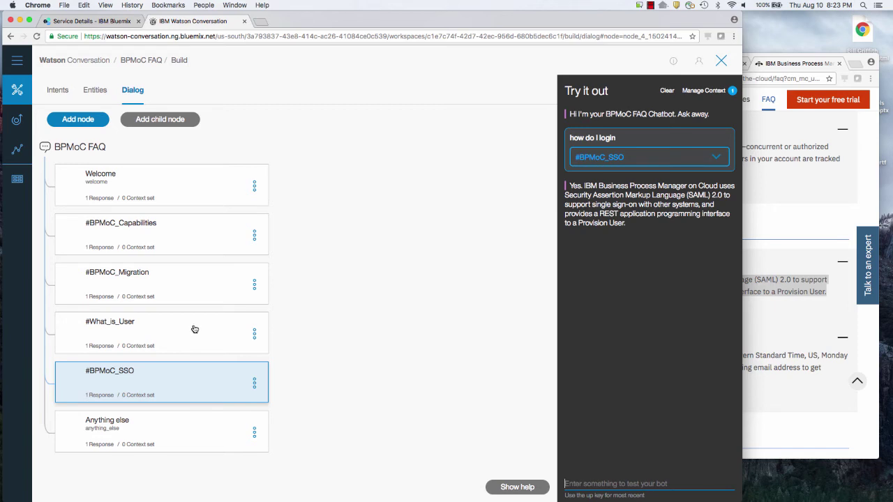
Step: Test the bot with the question "do I need a user id for my programmers?"
left_click(610, 483)
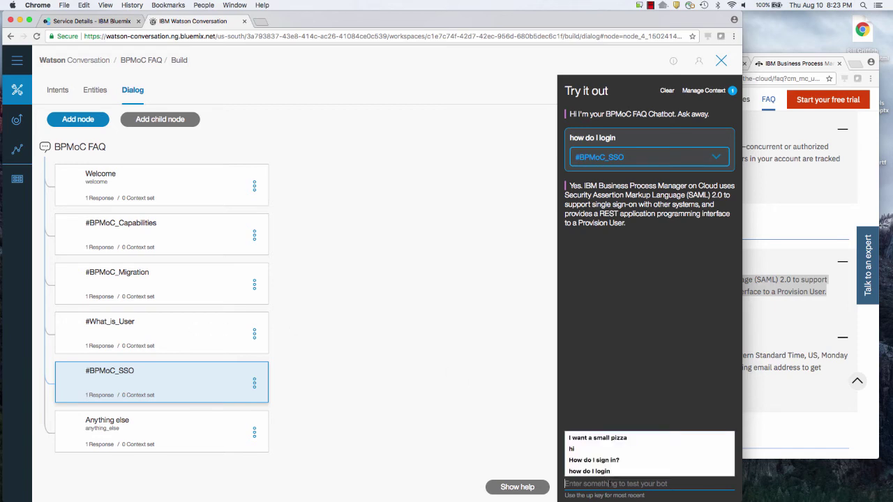
type("do I need")
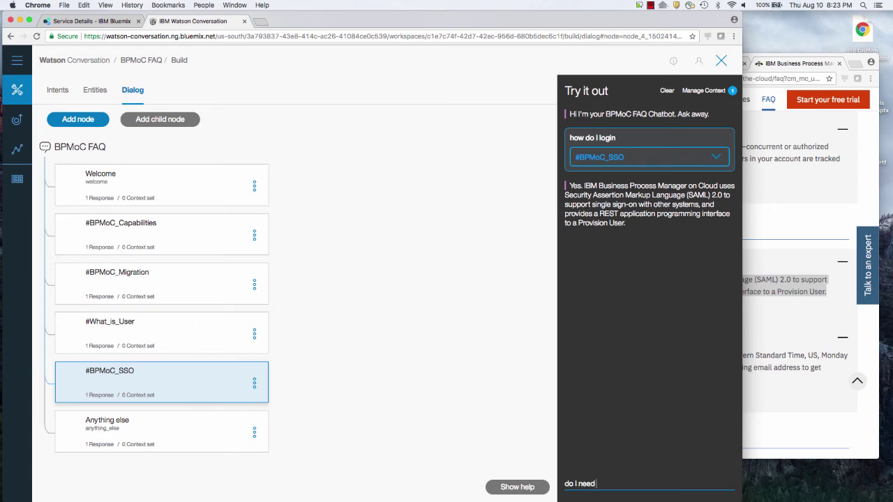
type(" a user id for my  programmers?")
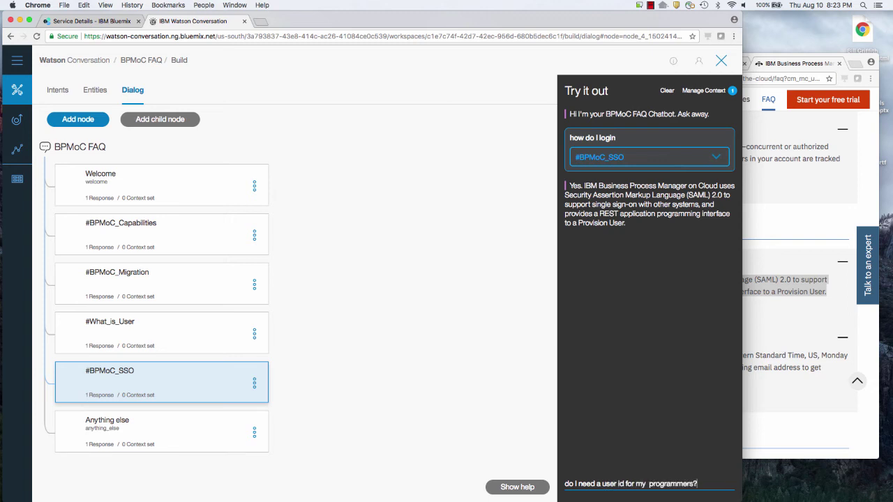
key("Return")
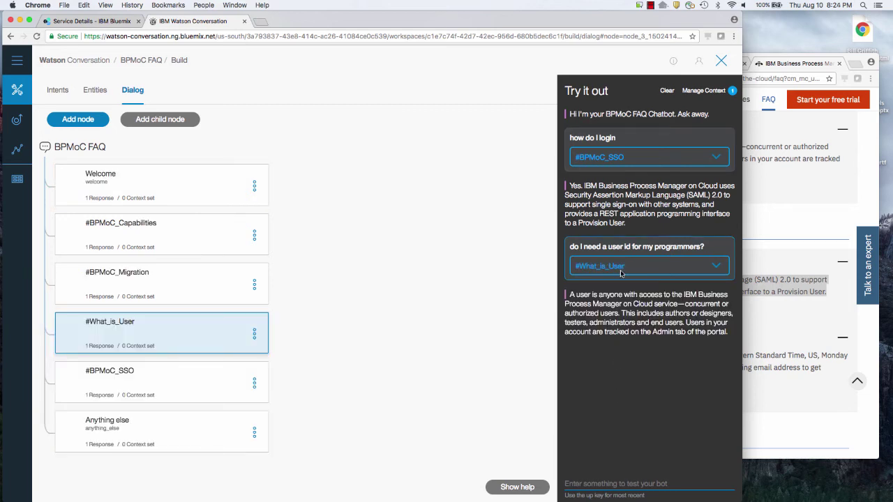
Step: Review the #What_is_User node's response and the user examples of the #What_is_User and #BPMoC_SSO intents
left_click(188, 327)
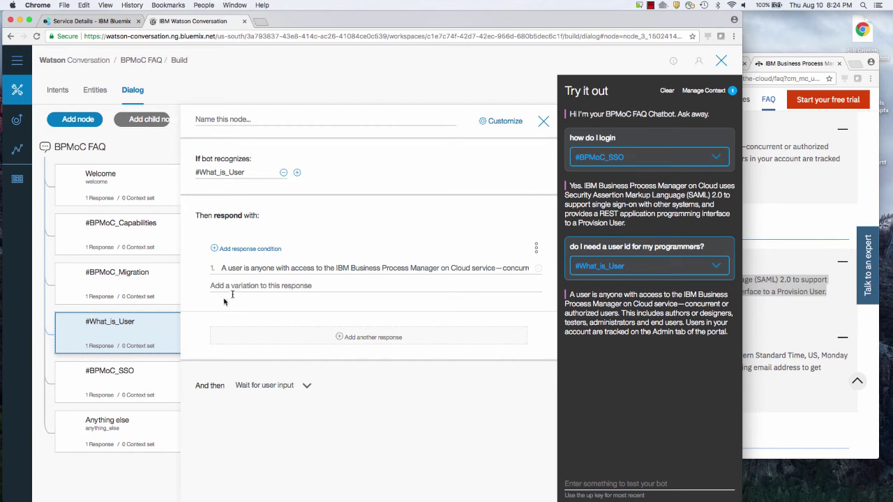
left_click(360, 267)
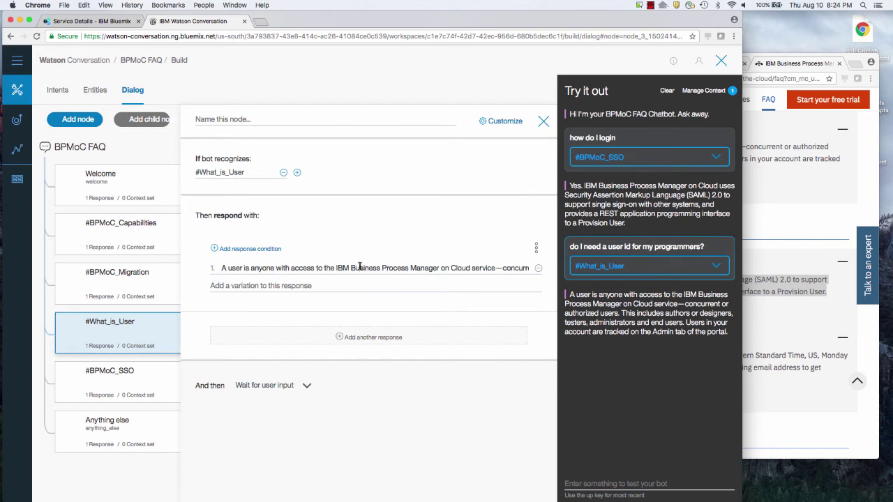
left_click(59, 90)
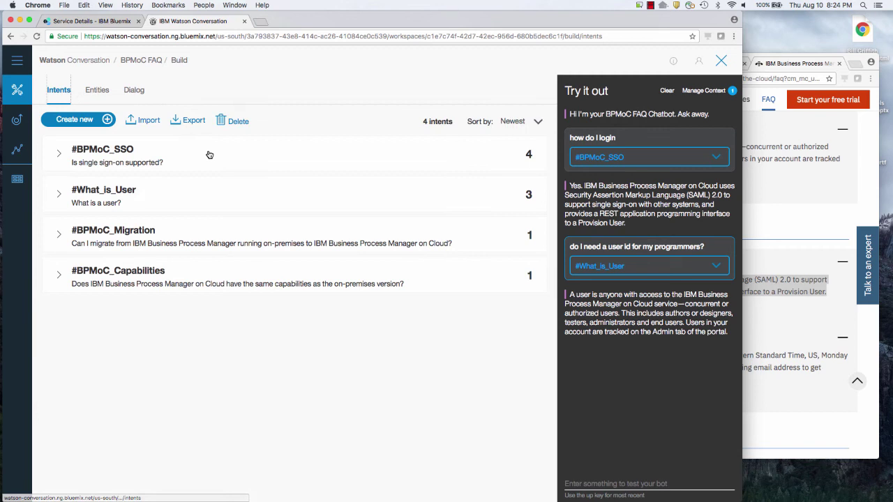
left_click(149, 193)
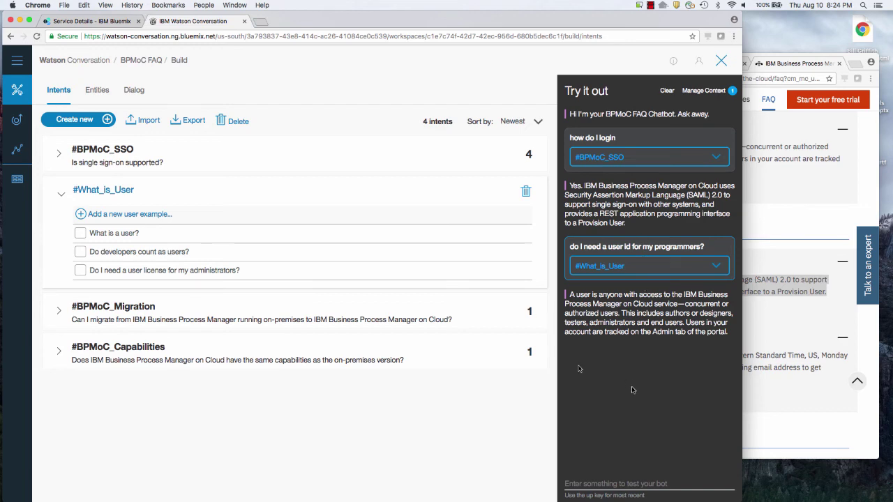
left_click(218, 157)
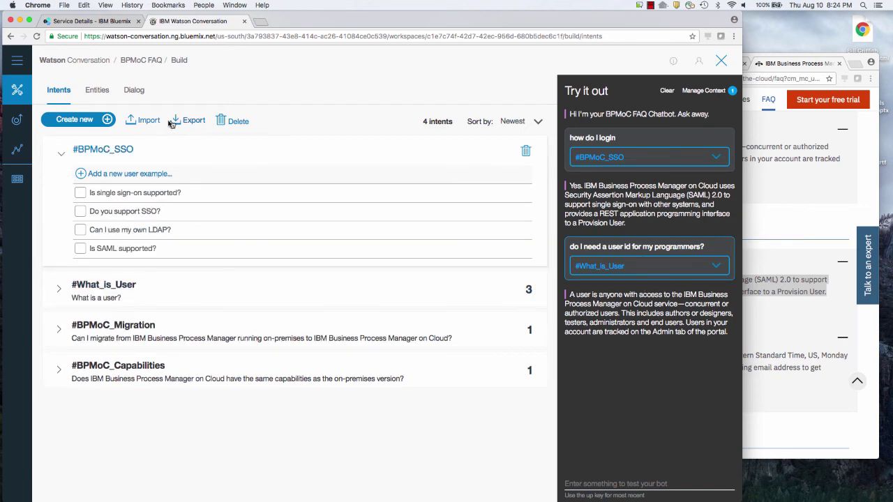
Step: View the CSV format required for importing intents, without importing a file
left_click(147, 121)
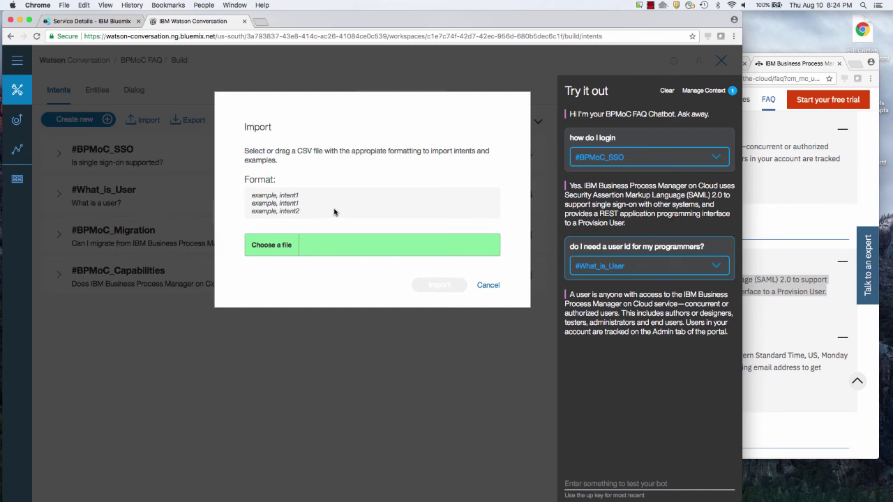
left_click(491, 286)
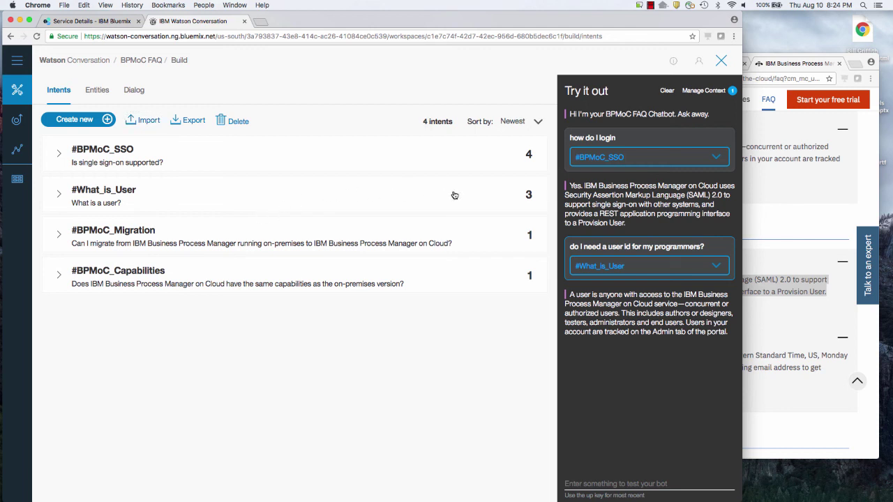
Step: Test the bot with the off-topic question "are you skynet?" and view the intents that can be assigned to it
left_click(664, 214)
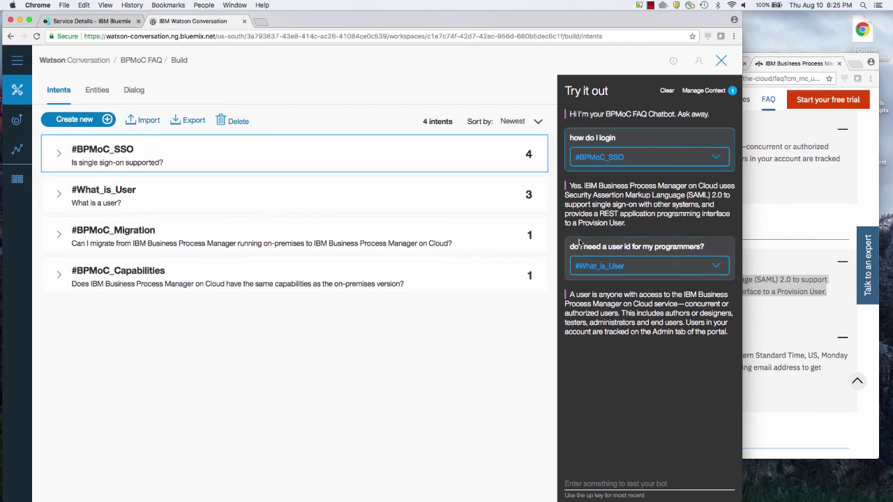
left_click(590, 481)
type("are you skynet?")
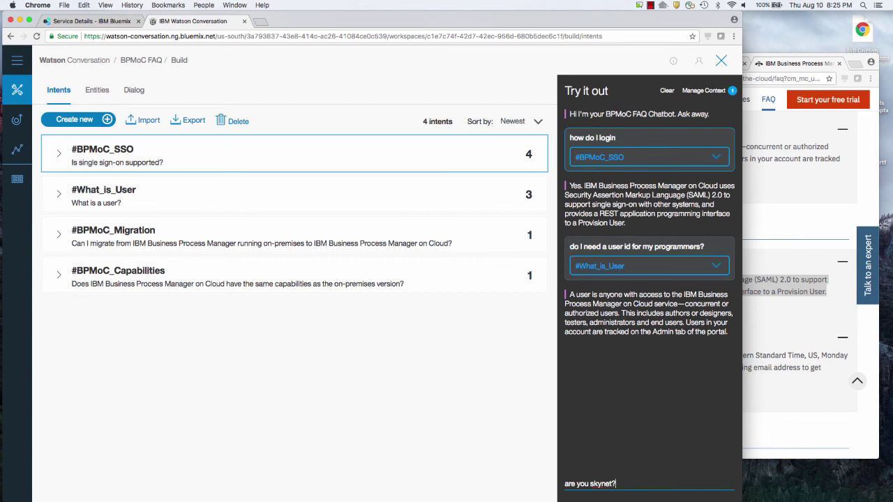
key("Return")
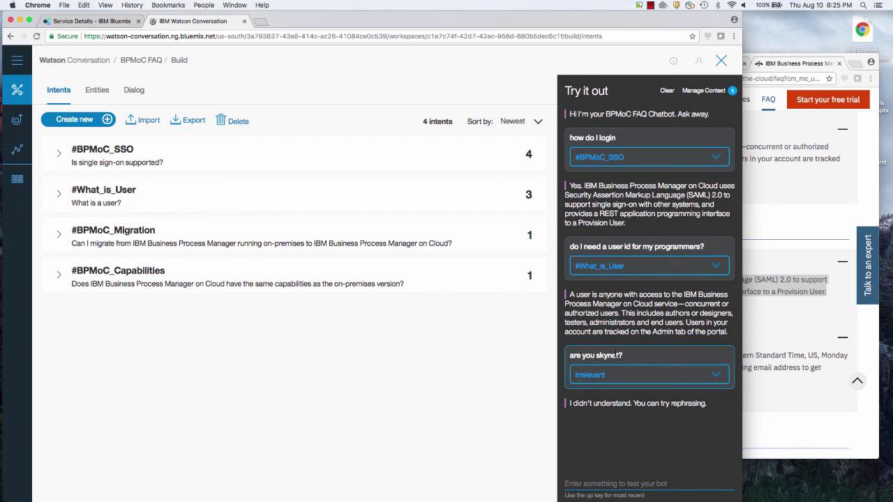
left_click(656, 374)
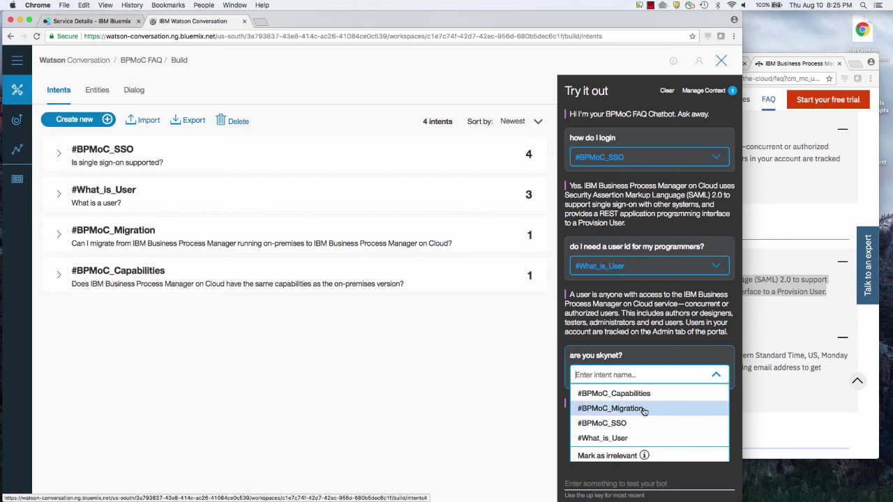
left_click(502, 399)
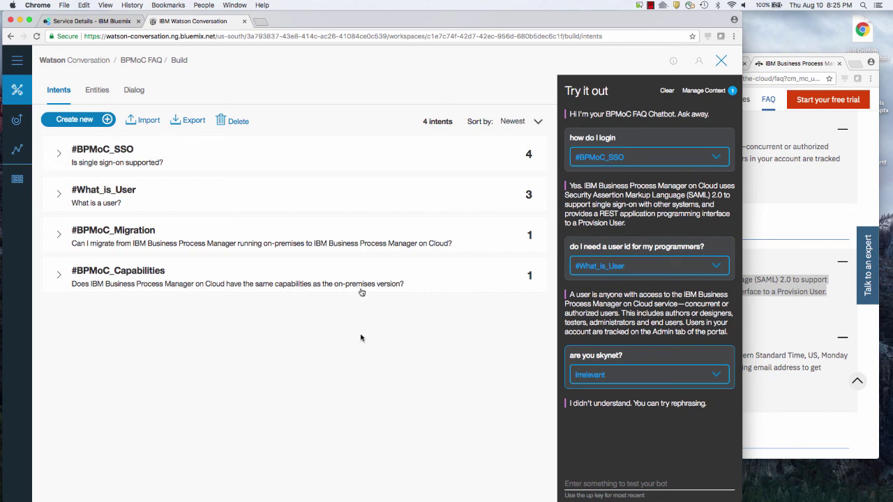
Step: Look over the workspace's deployment options and its conversation analytics overview, and return to the build area
left_click(17, 121)
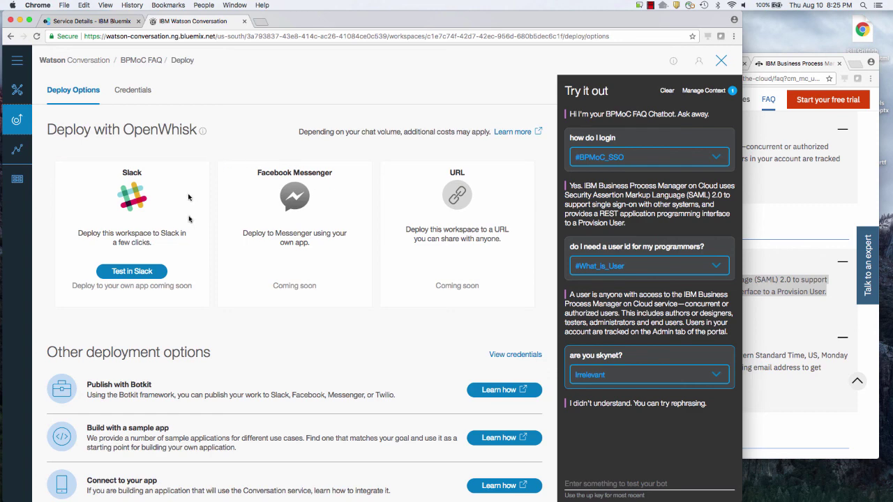
left_click(18, 158)
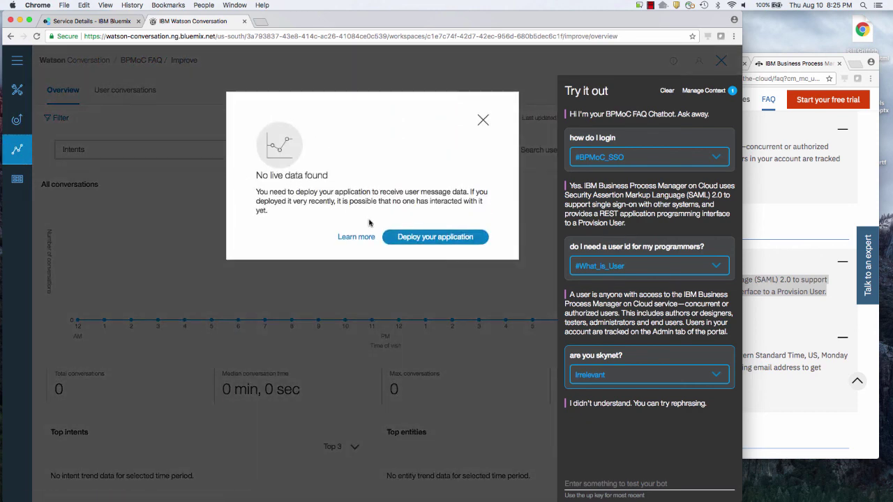
left_click(483, 120)
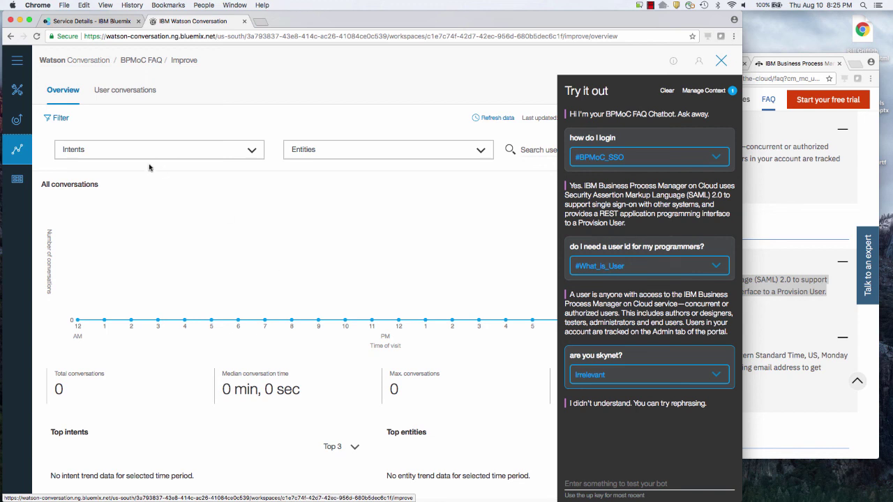
left_click(16, 89)
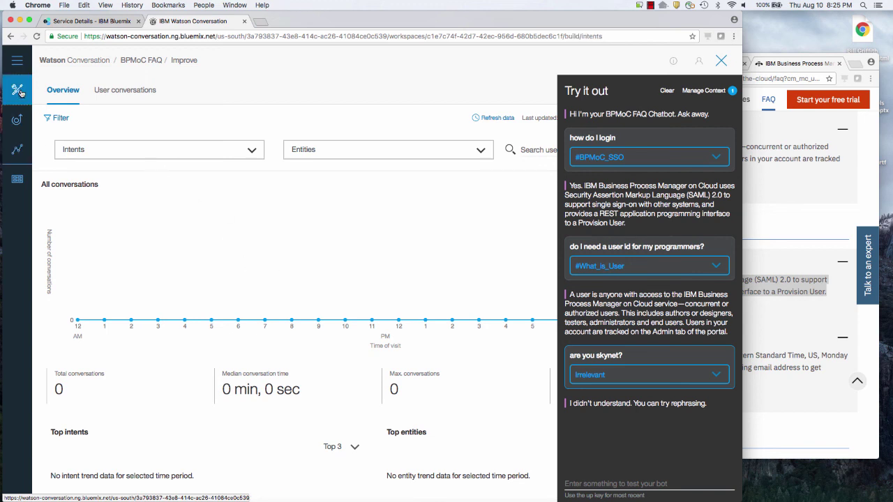